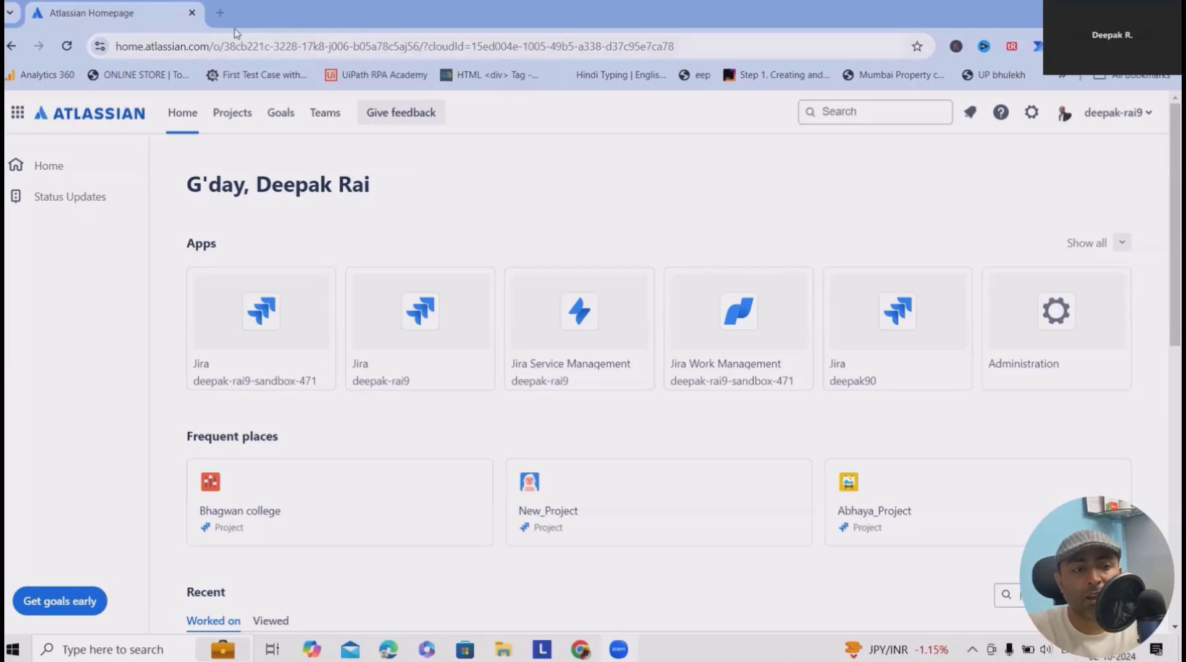
click(221, 14)
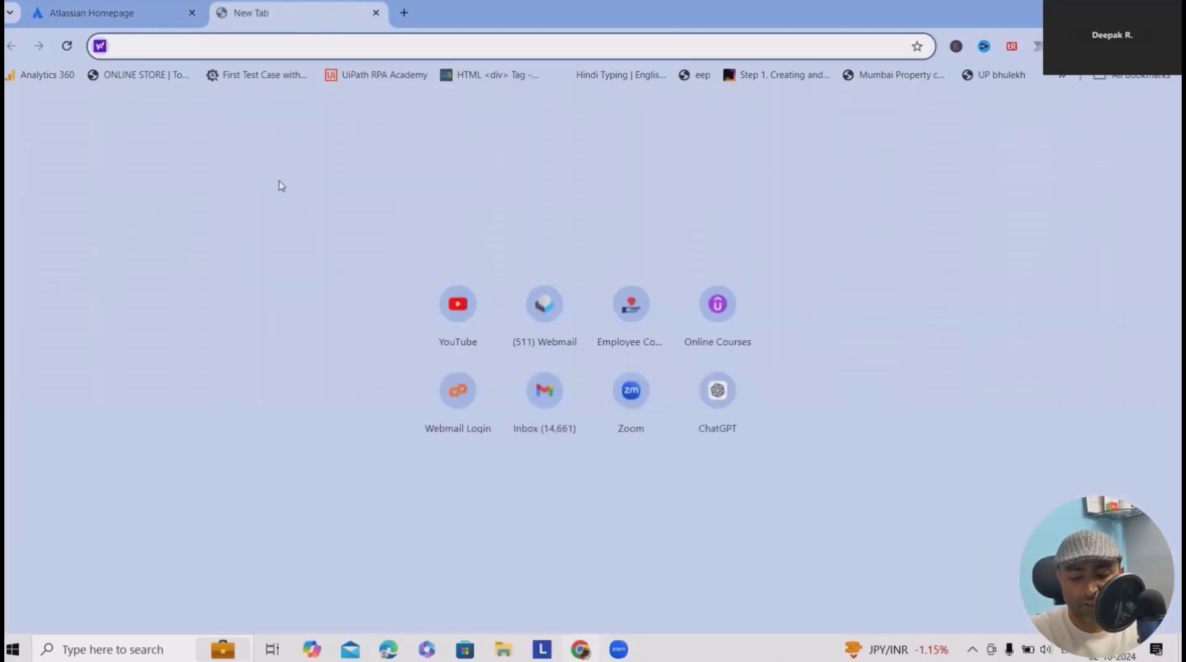
text(id.atlassian.com)
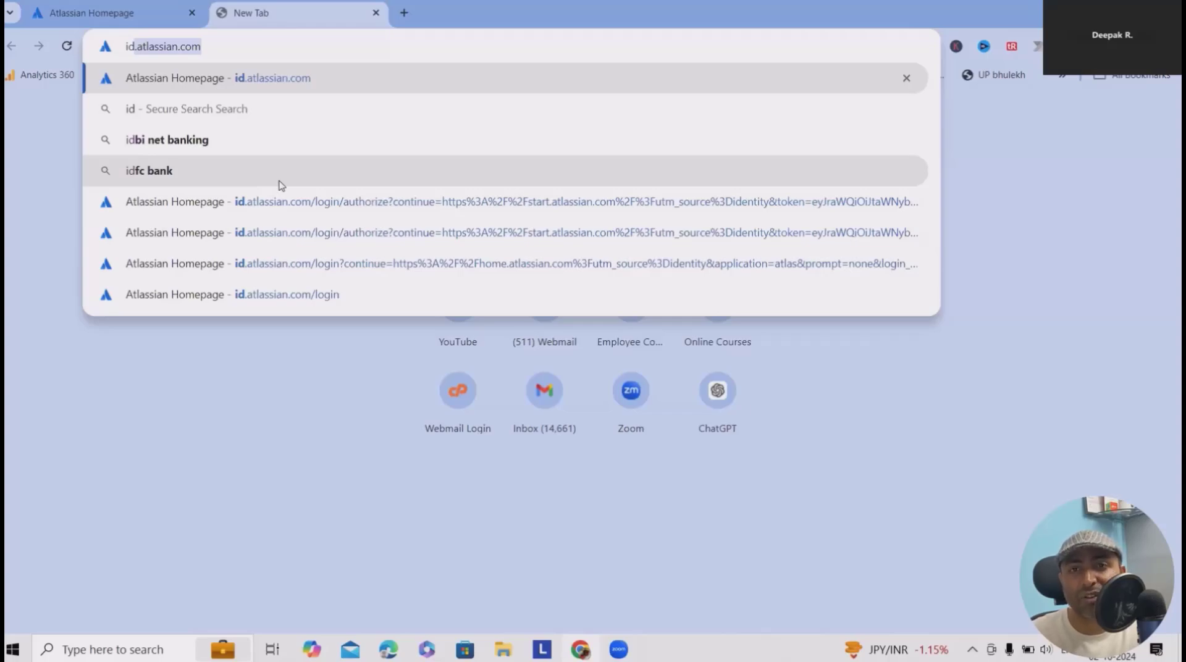
click(71, 10)
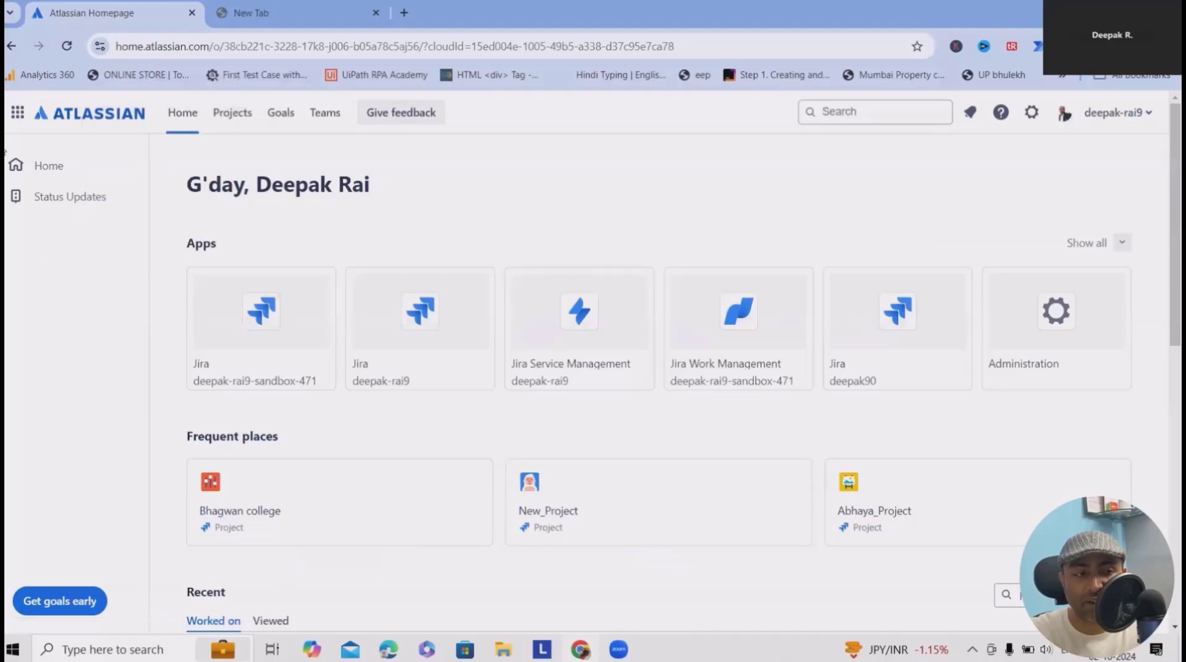
Open Confluence from the list of apps available on the Atlassian home page
click(16, 111)
click(25, 222)
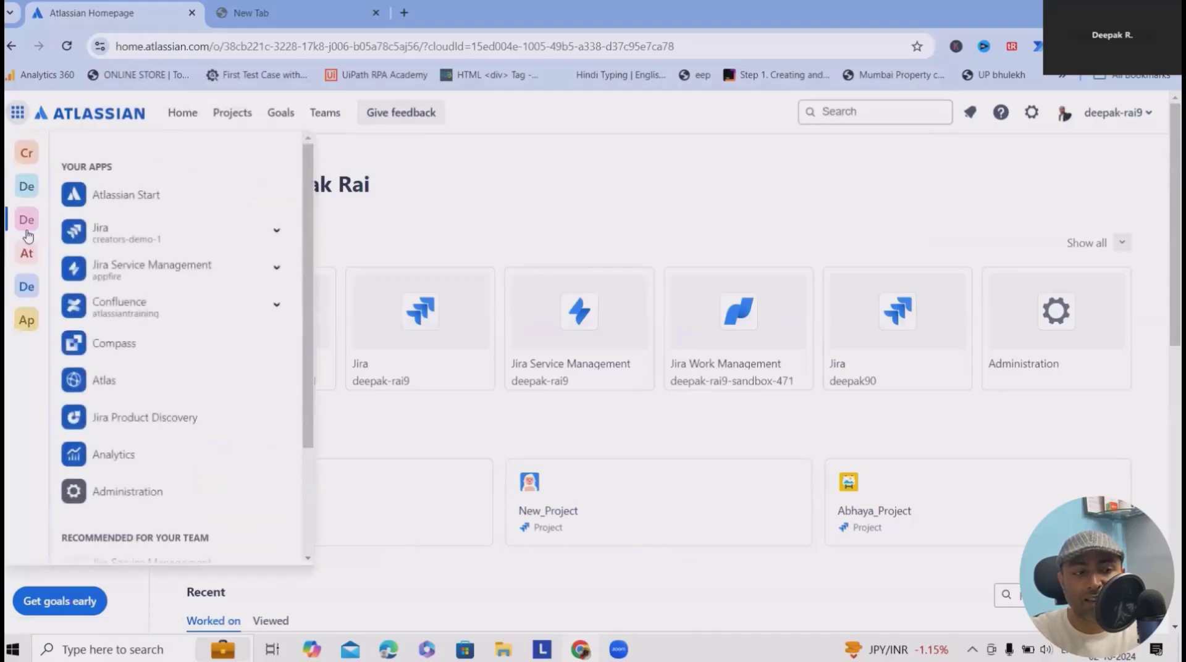
click(133, 340)
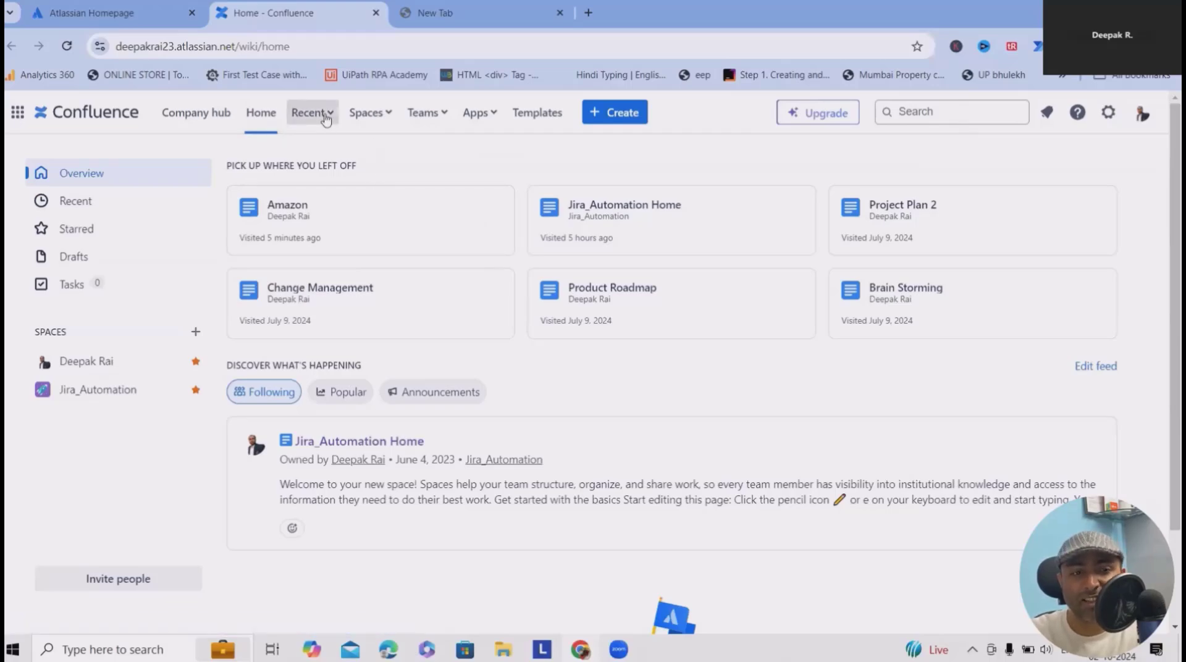
Start creating a new Confluence space and name it TeamDemo
click(364, 127)
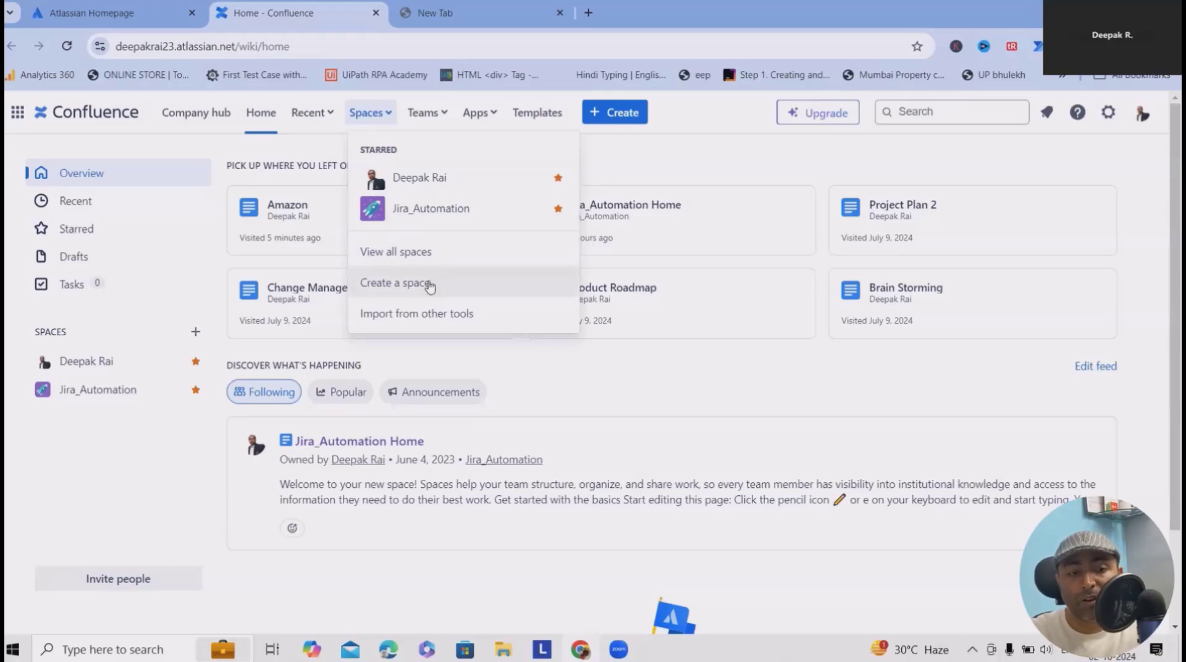
click(435, 284)
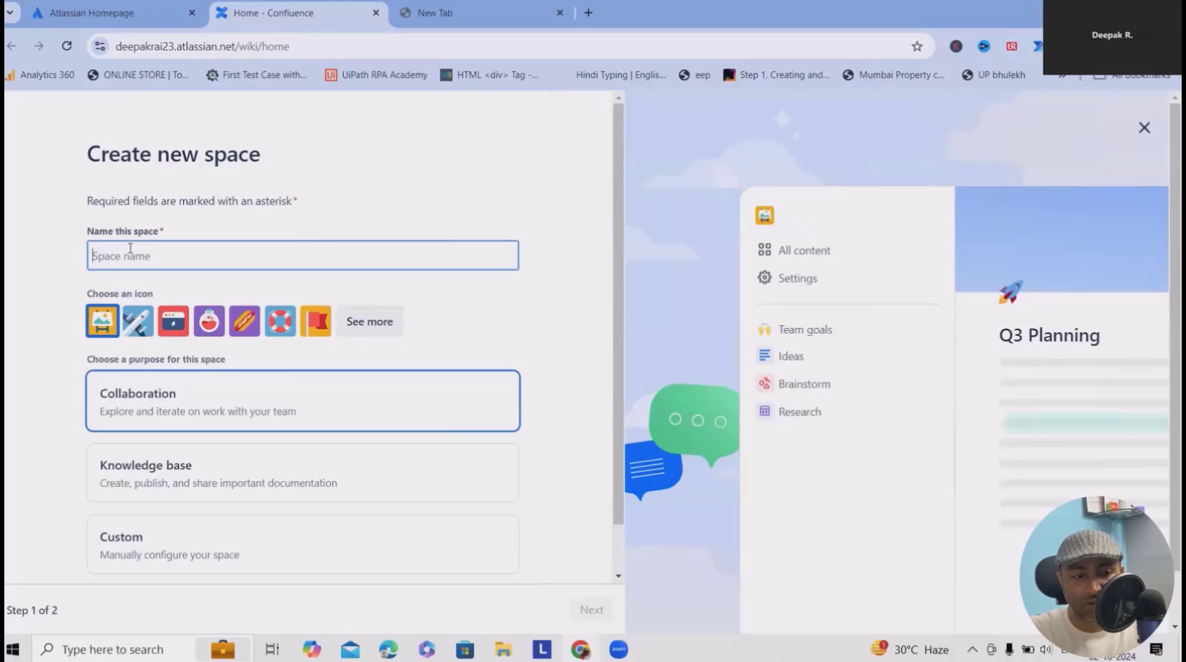
text(Te)
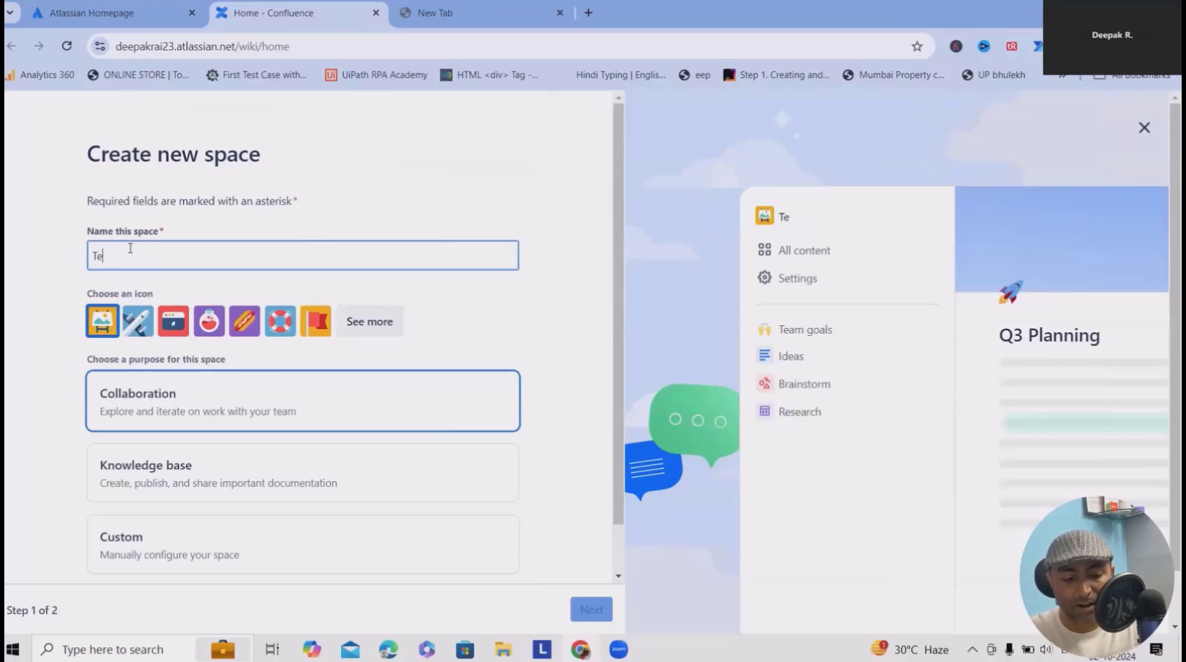
text(amDemo)
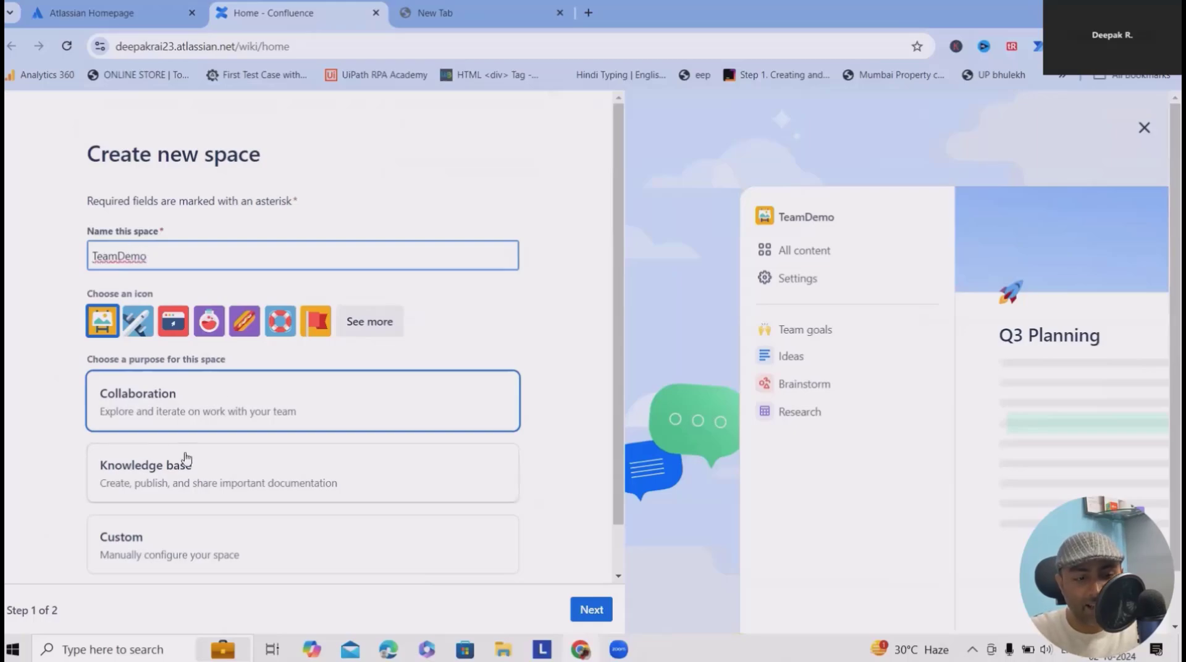
Keep the Collaboration purpose, enable the Blogs feature and create the space
scroll(189, 460, down, 1)
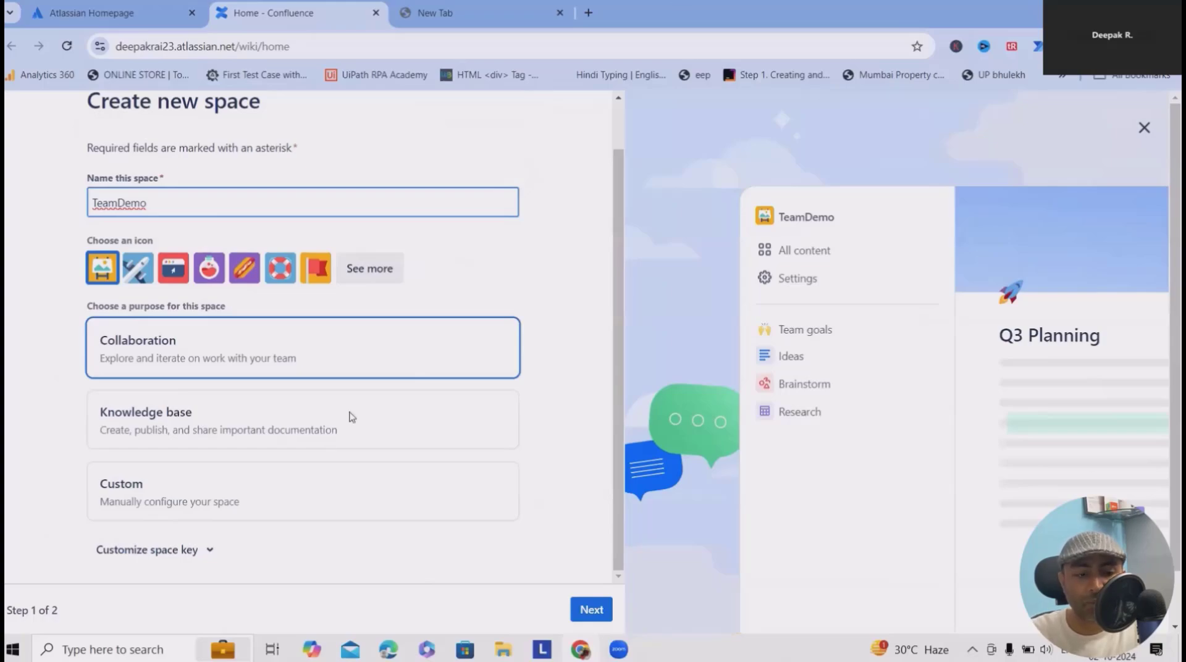
click(592, 611)
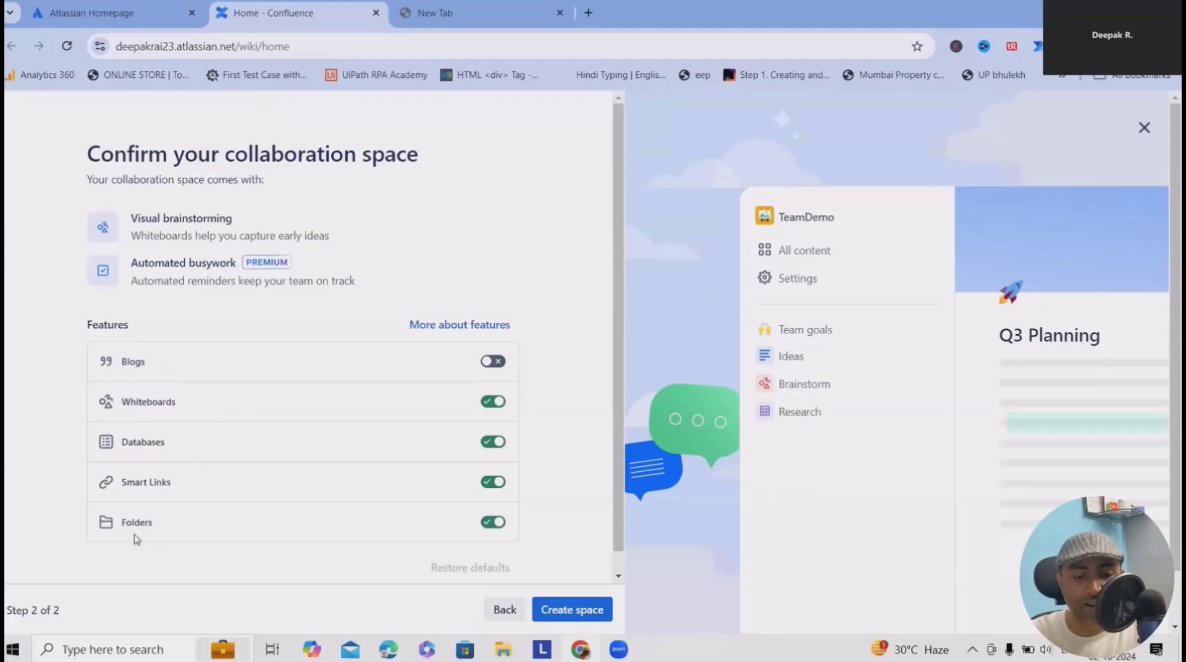
click(492, 365)
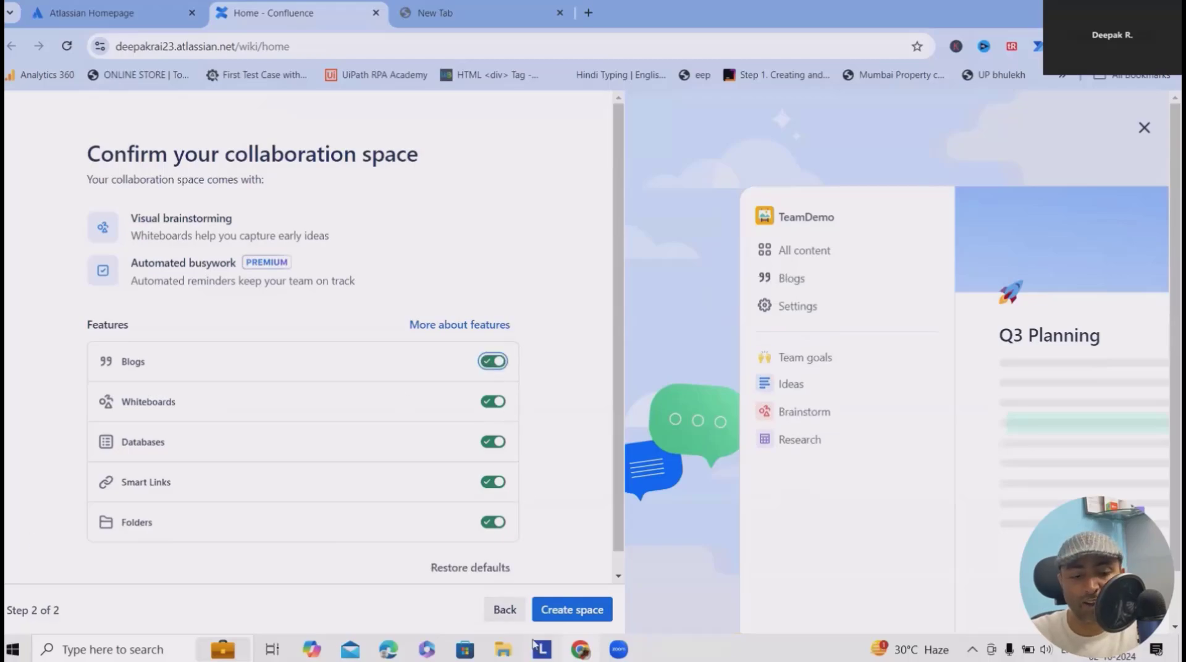
click(573, 609)
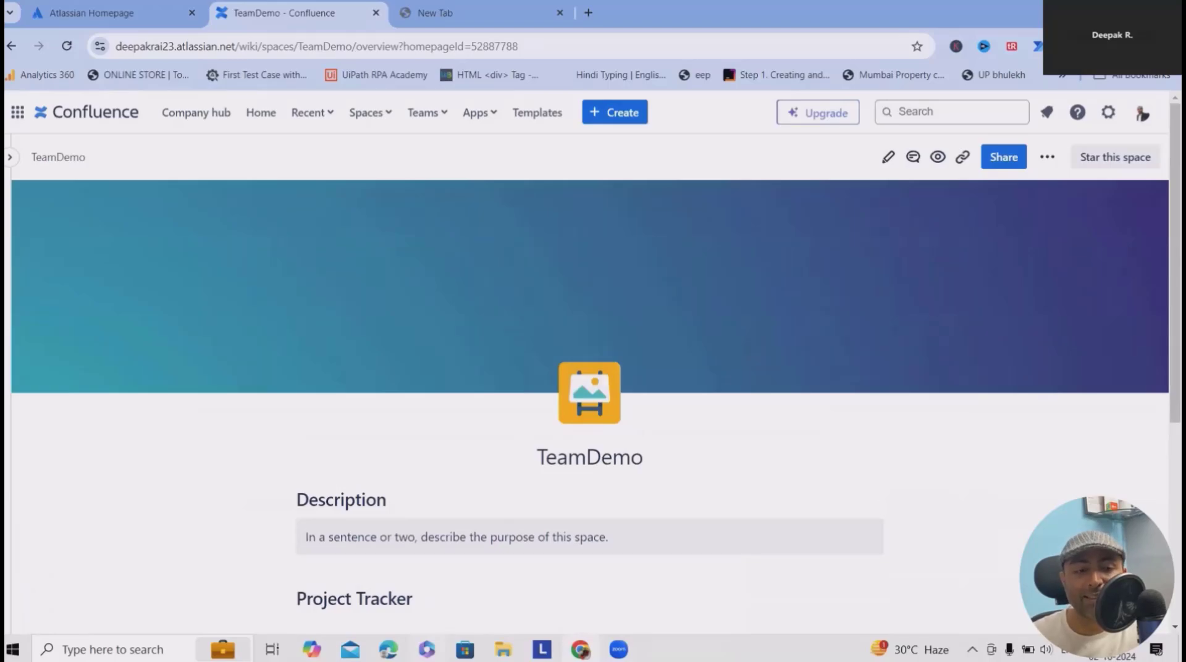
Look through the TeamDemo overview page and browse from the list of all spaces into the Jira_Automation space
scroll(435, 504, down, 5)
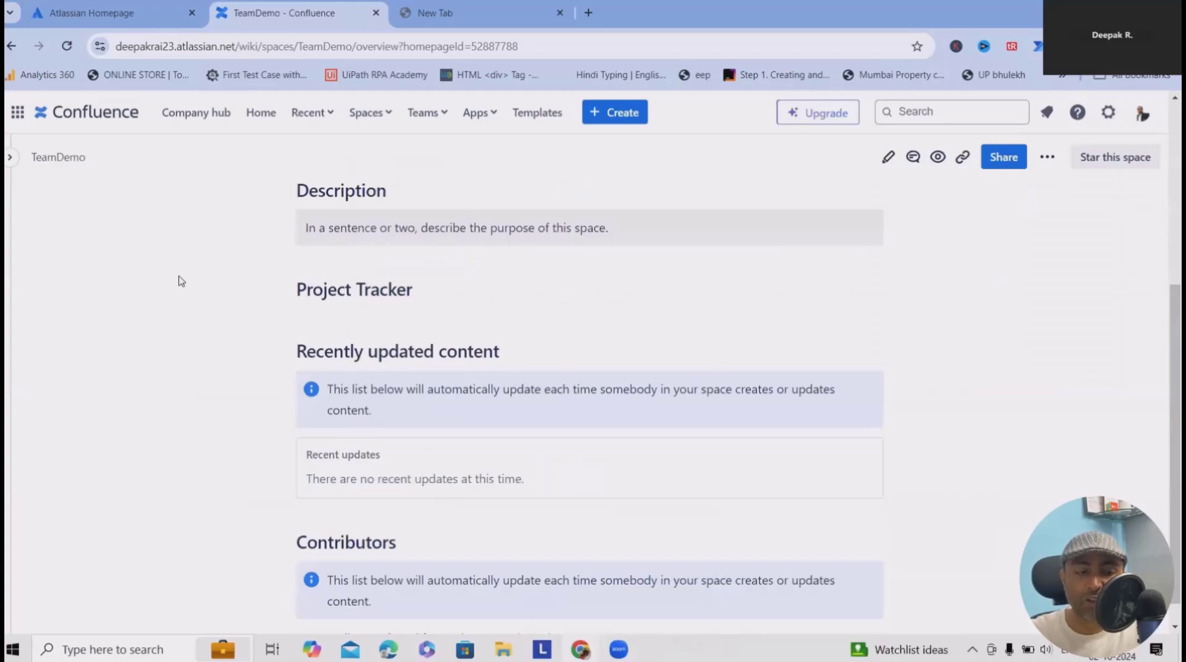
scroll(297, 253, up, 1)
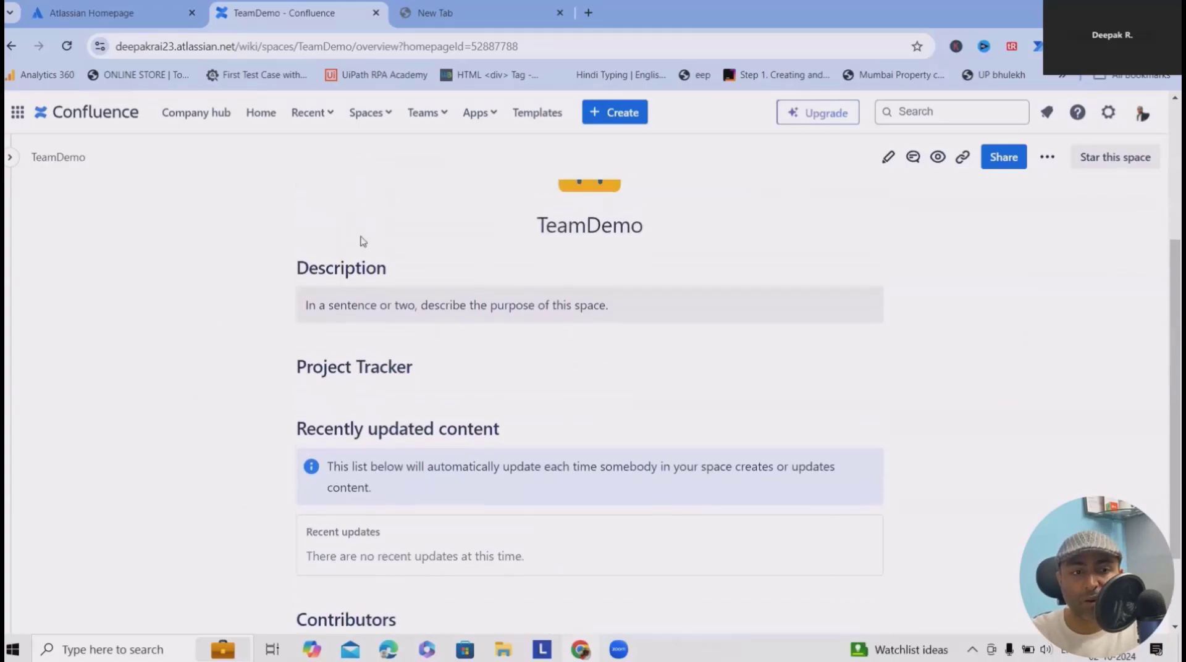
click(374, 115)
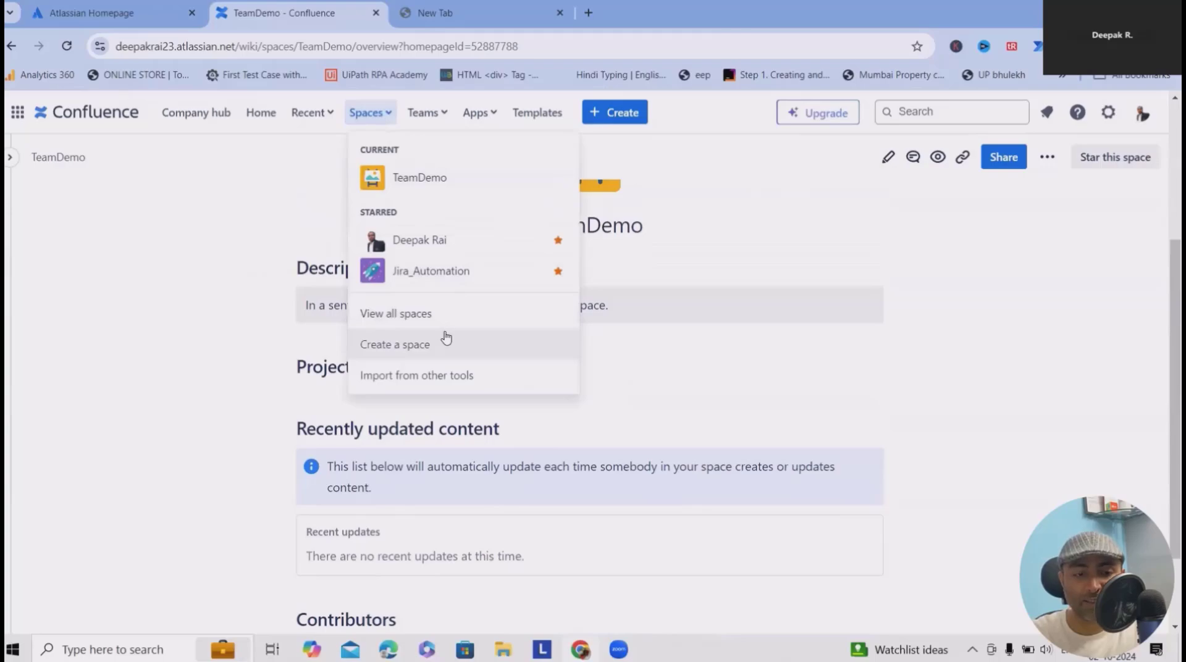
click(434, 314)
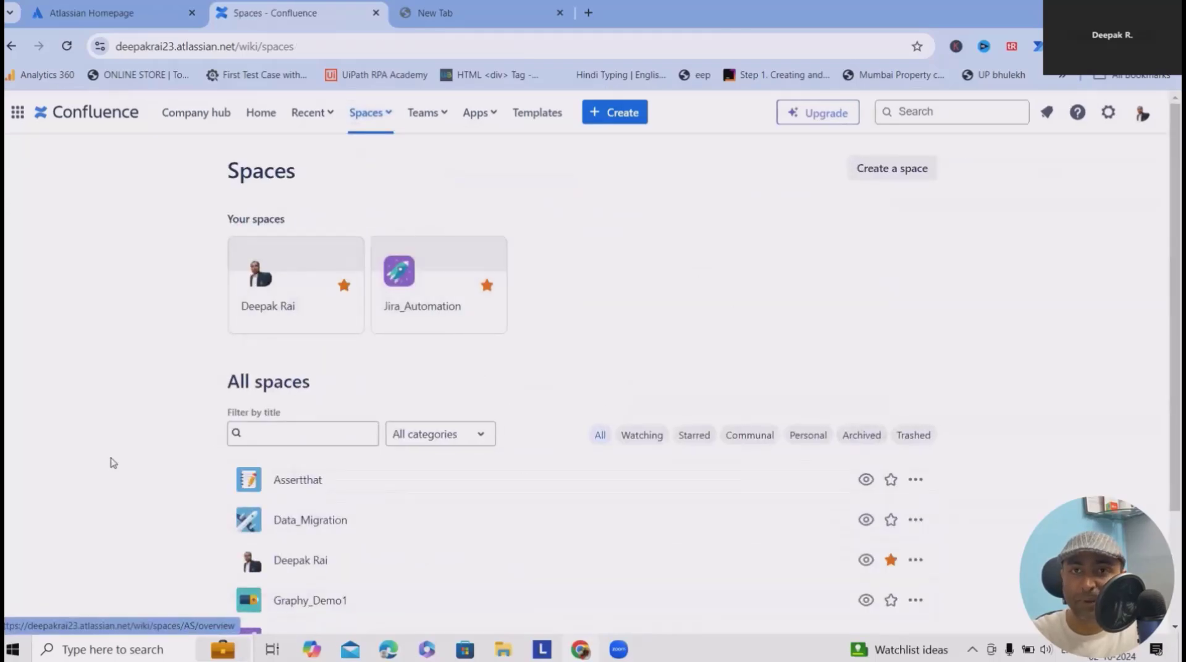
click(455, 313)
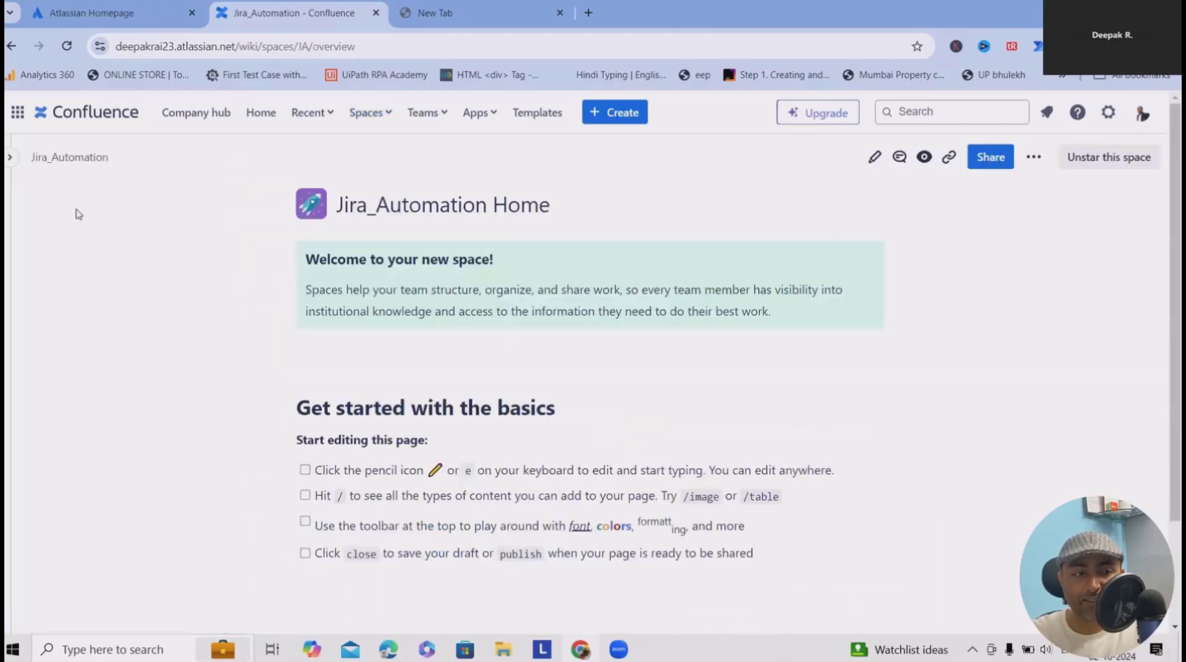
Open the starred personal space and view its overview page's sharing options and editor
click(372, 114)
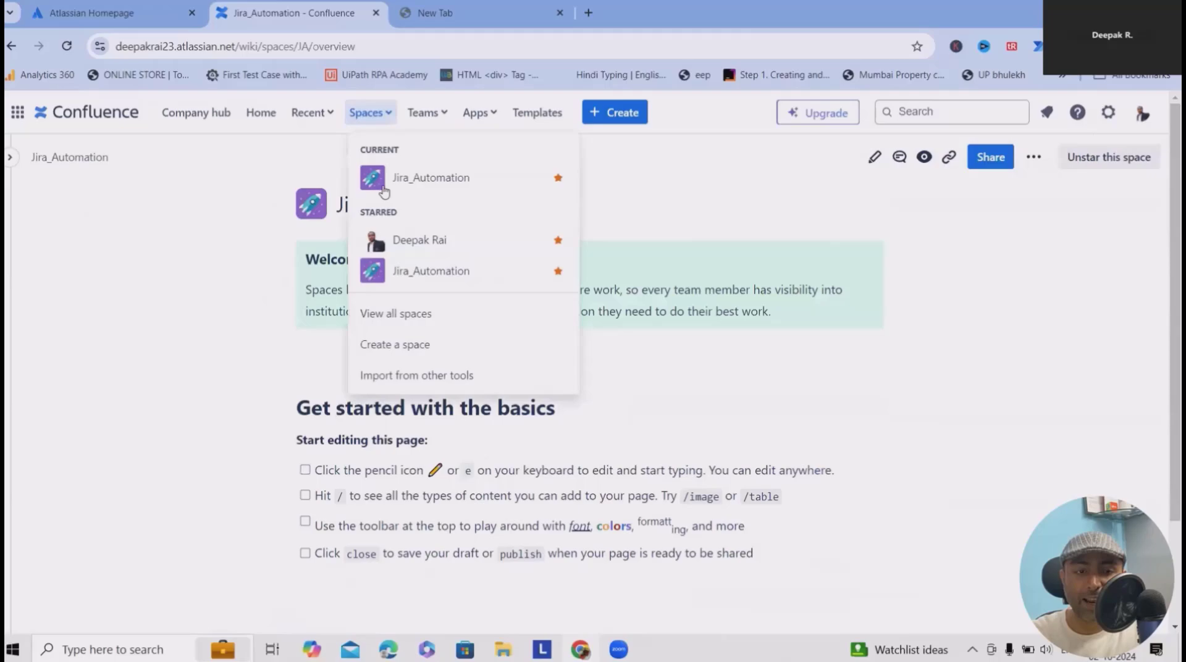
click(412, 254)
scroll(541, 427, down, 2)
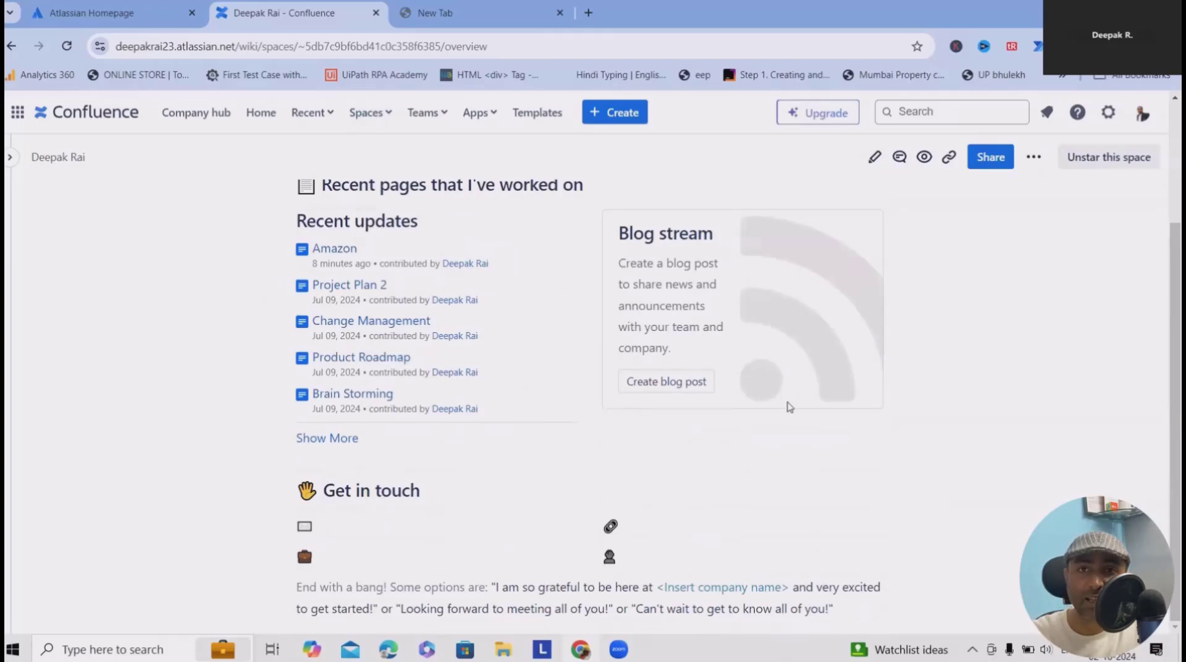
scroll(618, 365, up, 3)
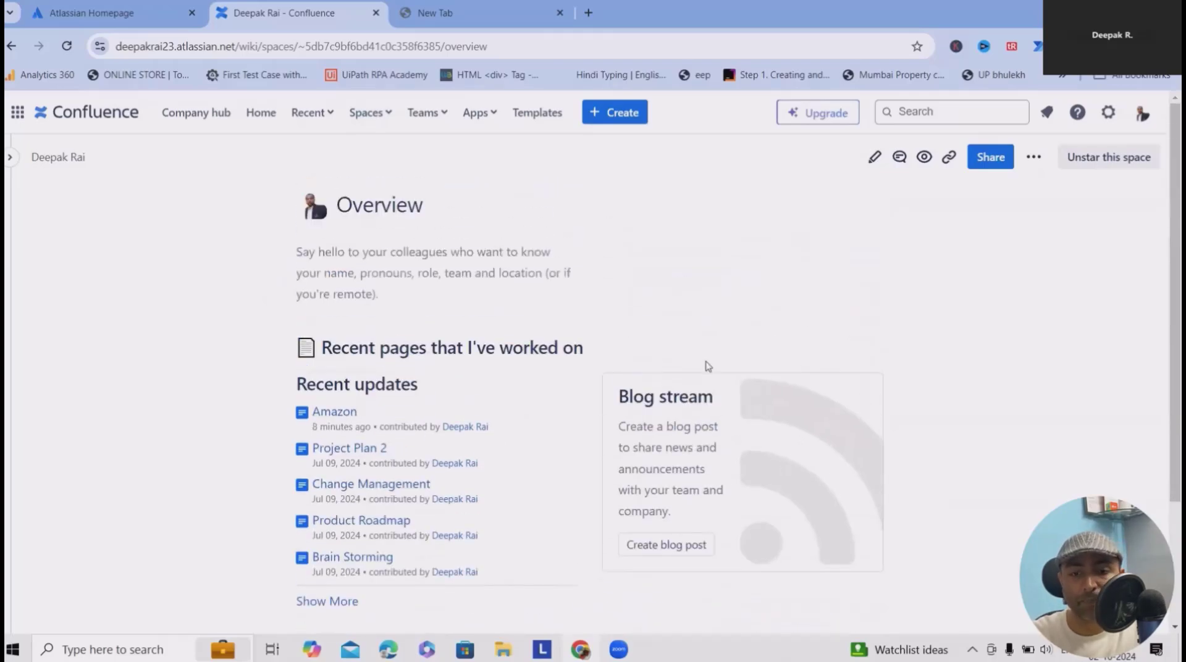
click(987, 162)
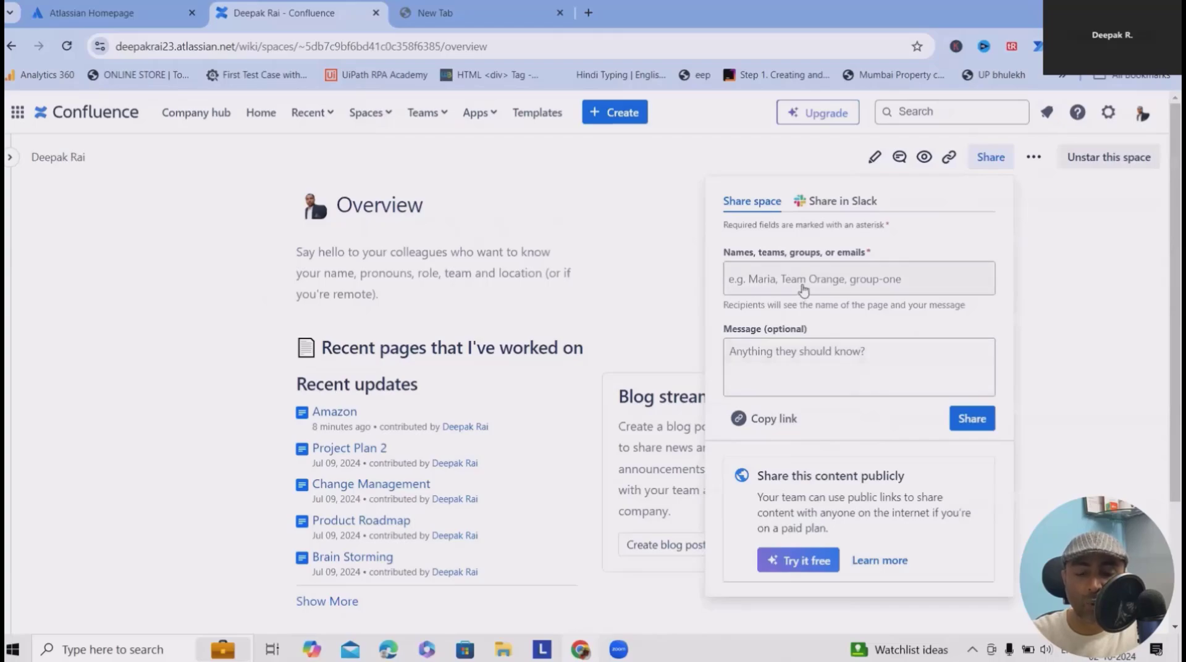
click(875, 158)
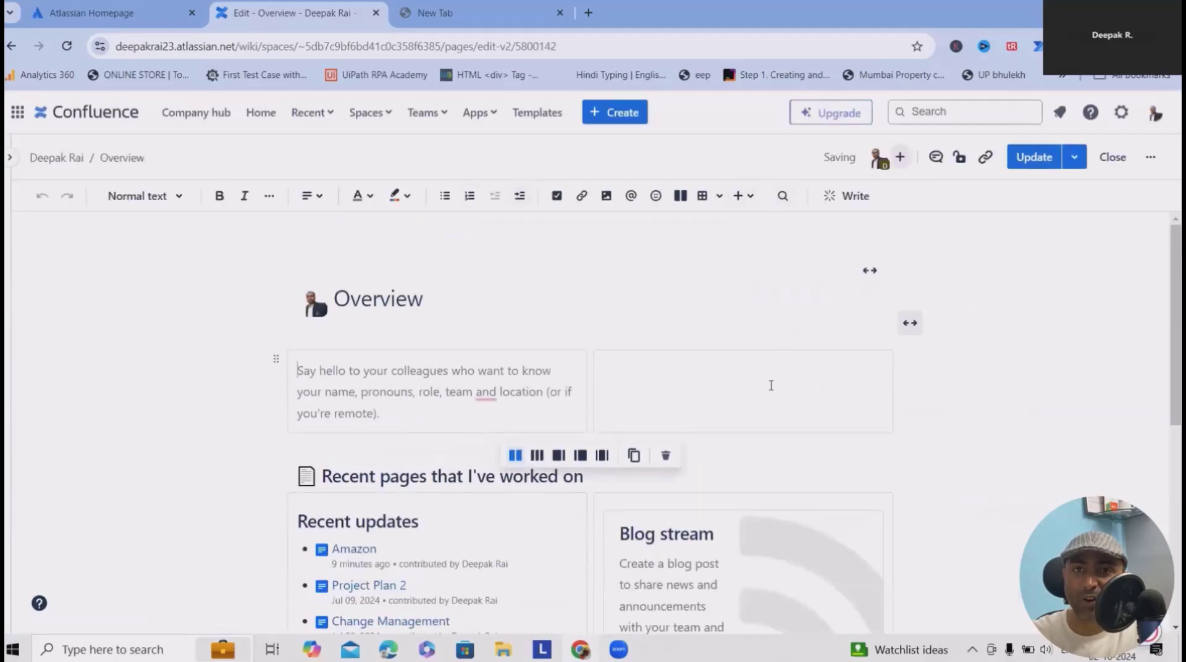
Preview the Retrospective meeting template and use it to create a new page in the personal space
click(538, 113)
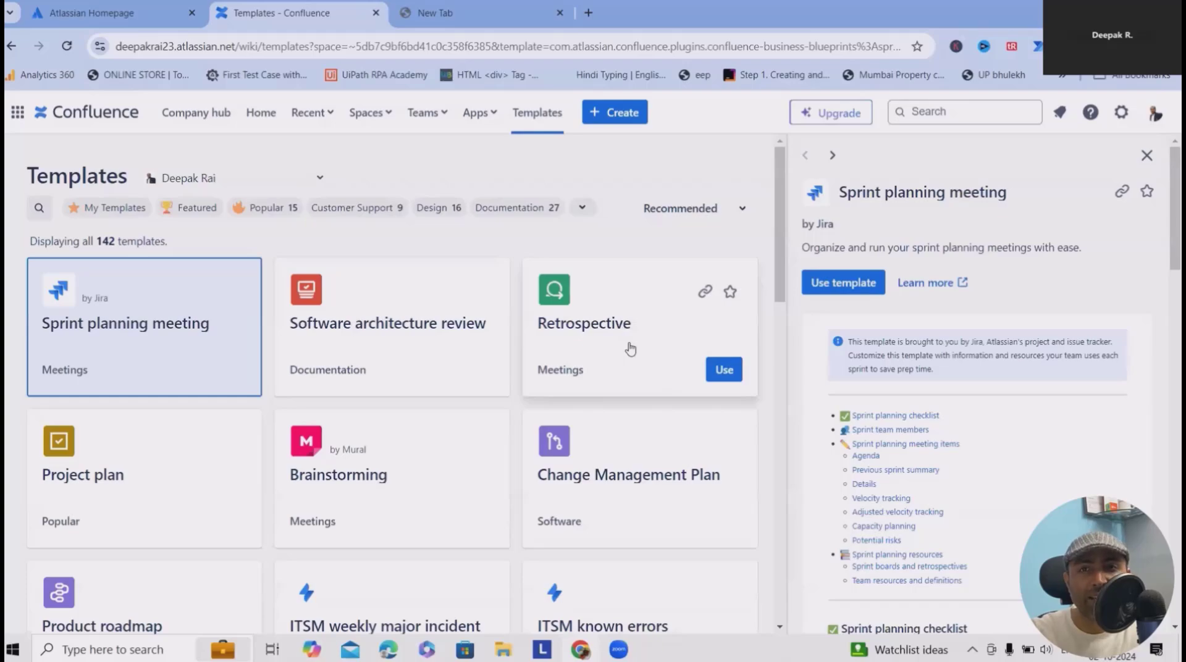
click(636, 344)
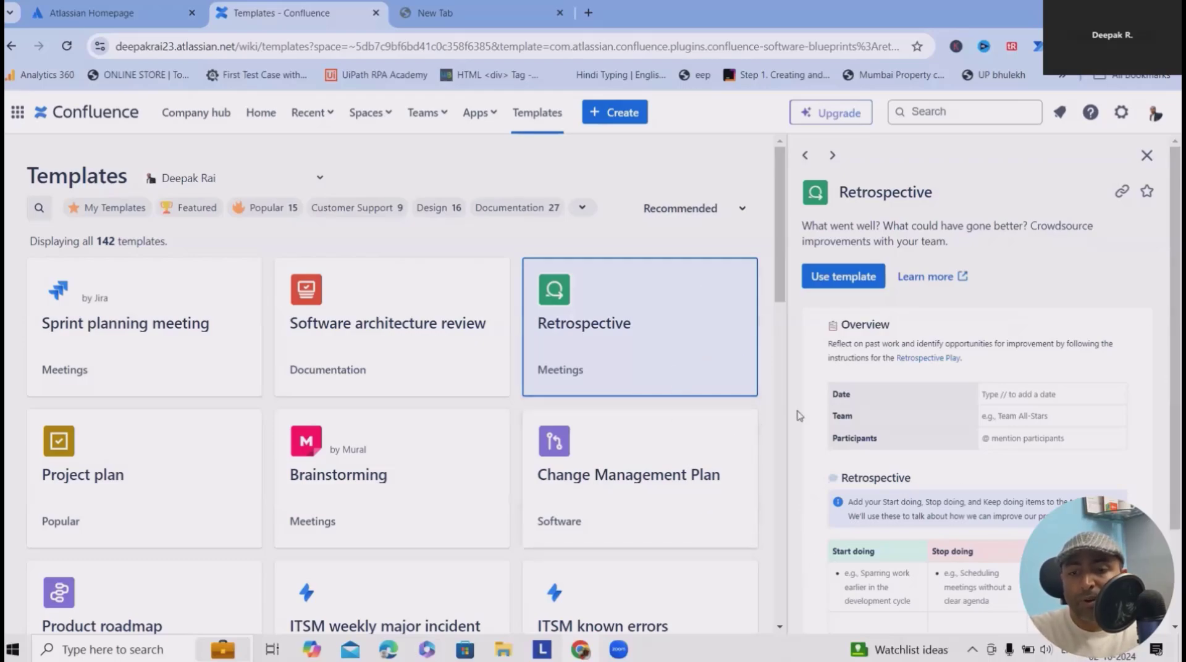
scroll(720, 346, down, 4)
scroll(717, 321, up, 3)
click(724, 292)
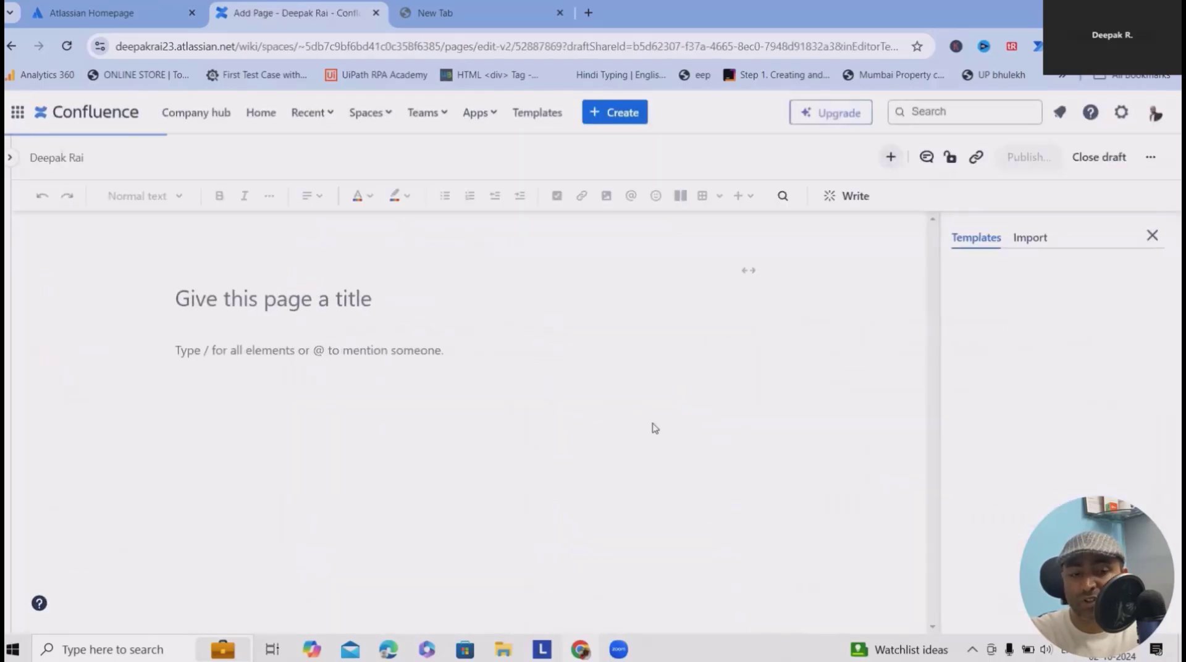
Title the new retrospective page Test
mouse_move(444, 231)
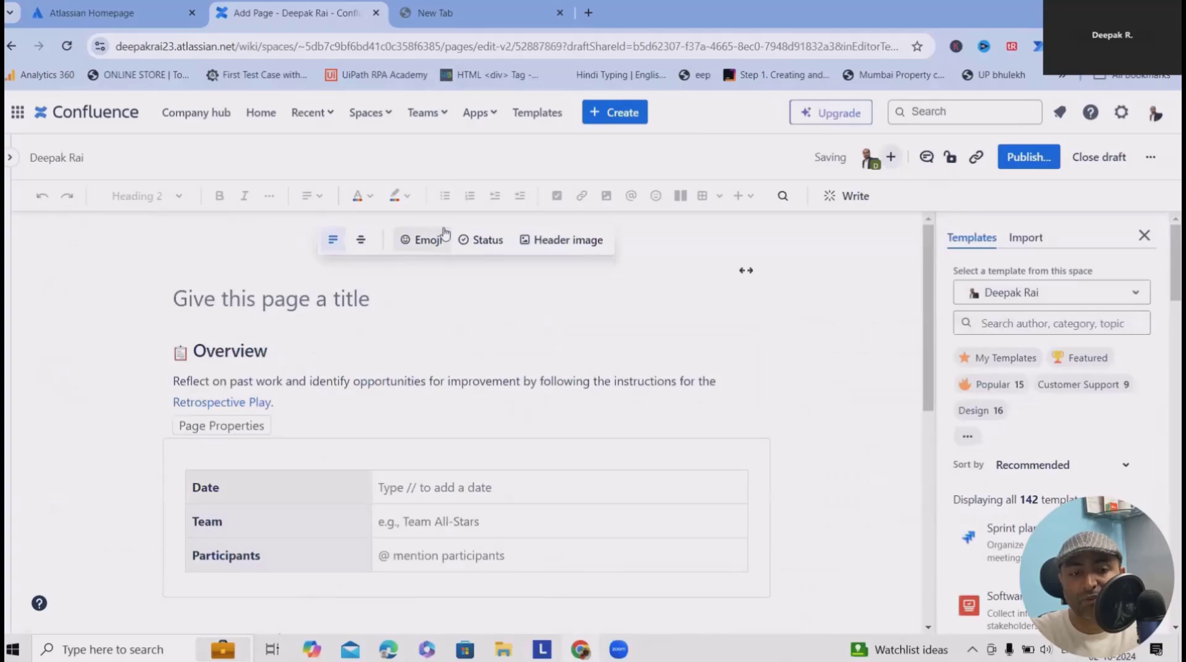
click(305, 309)
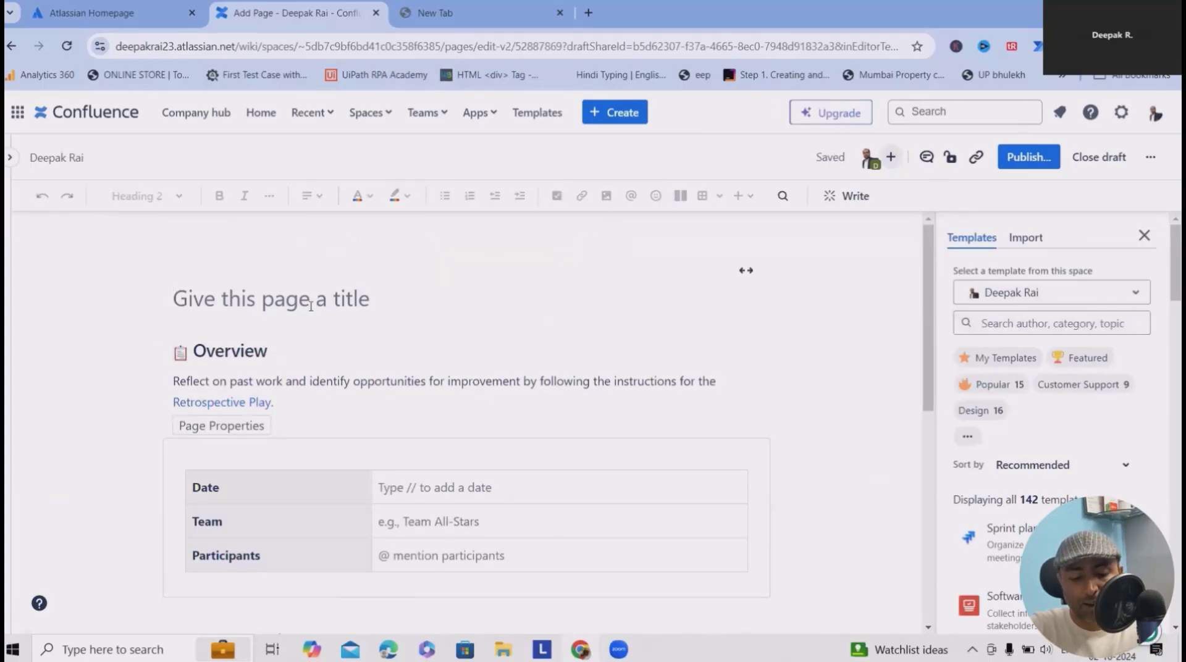
text(Test)
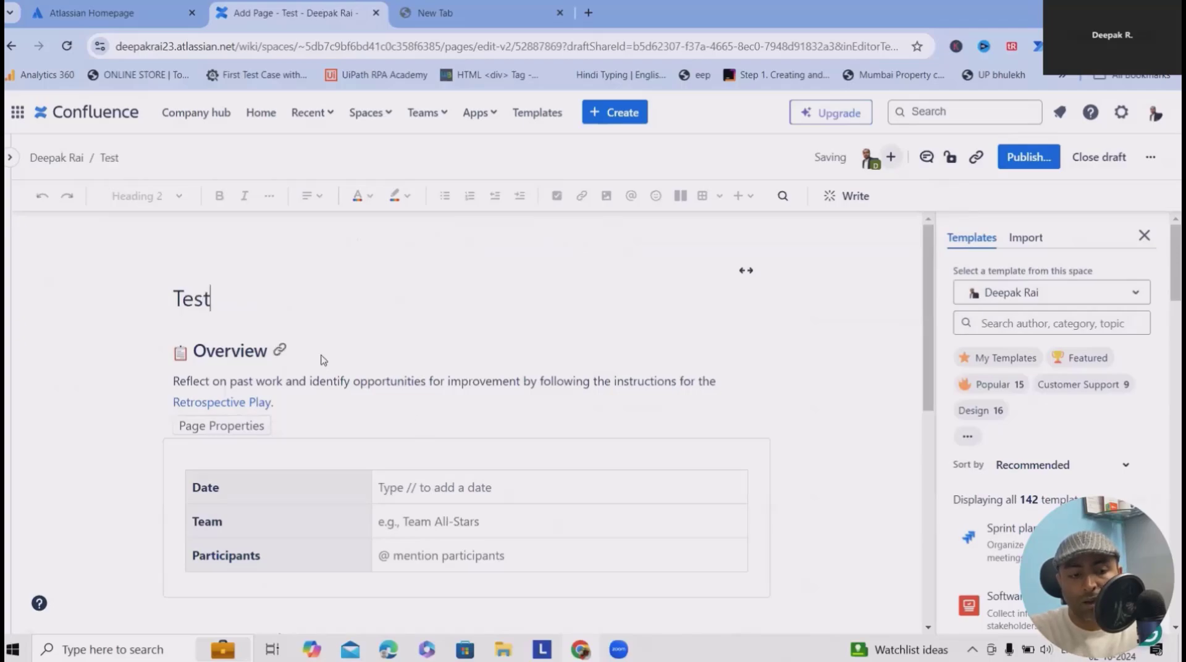
Insert the image Modern Doctor Health YouTube Thumbnail (10) from Downloads beside the Retrospective heading
scroll(495, 495, down, 5)
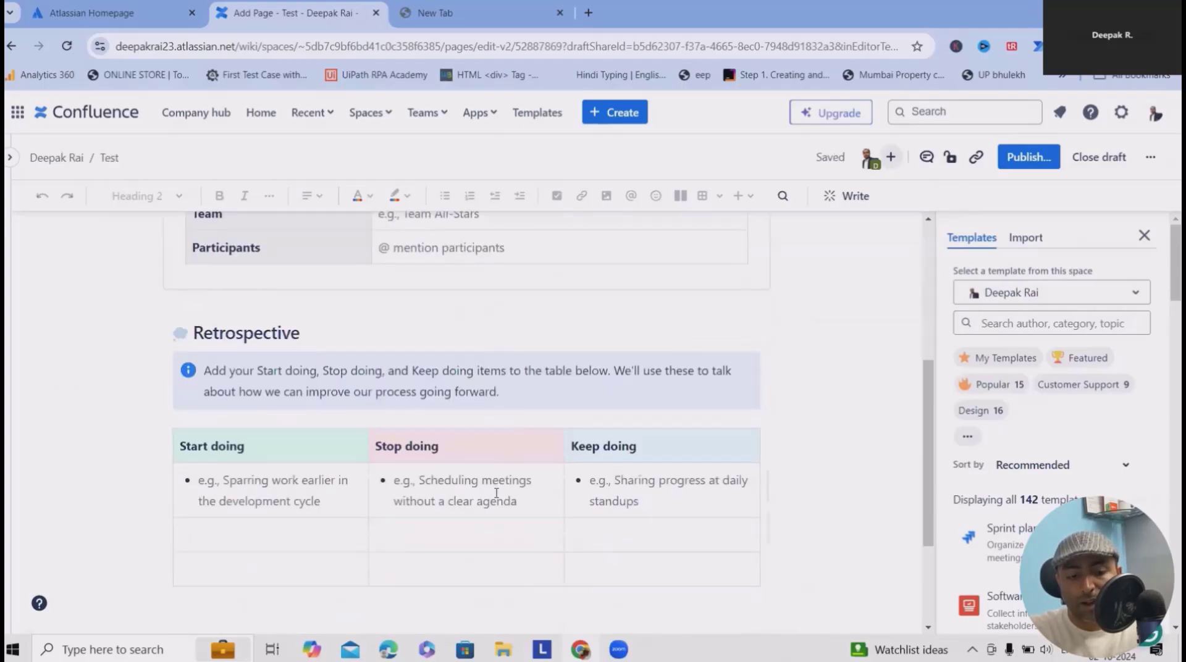
click(276, 308)
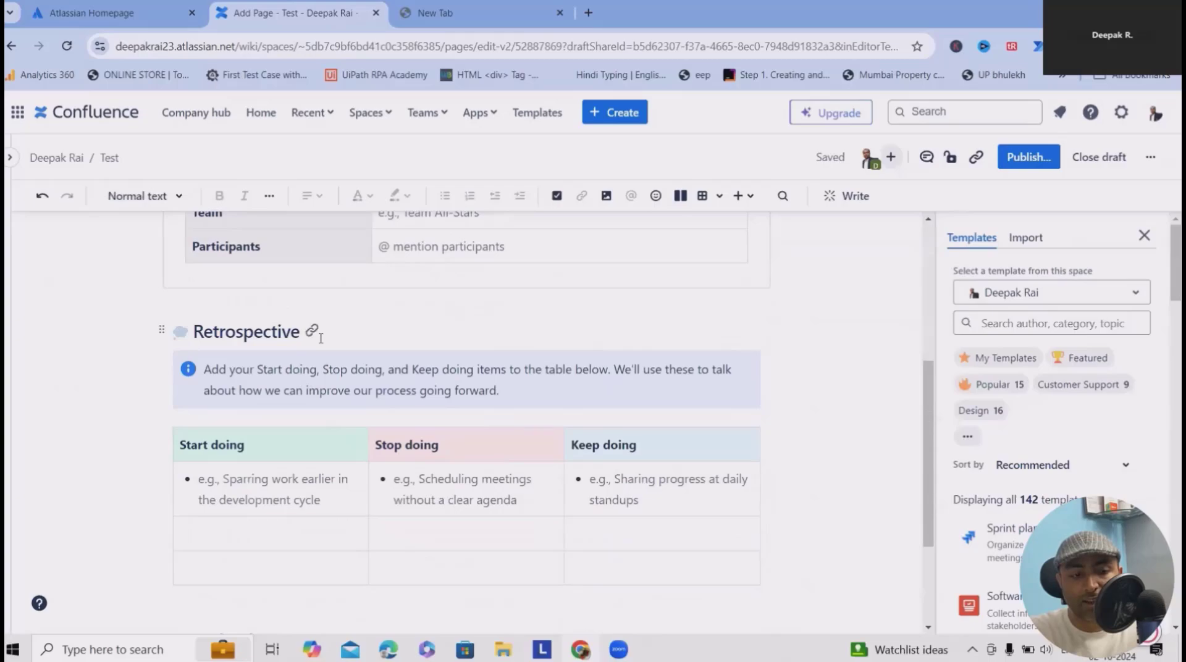
click(320, 338)
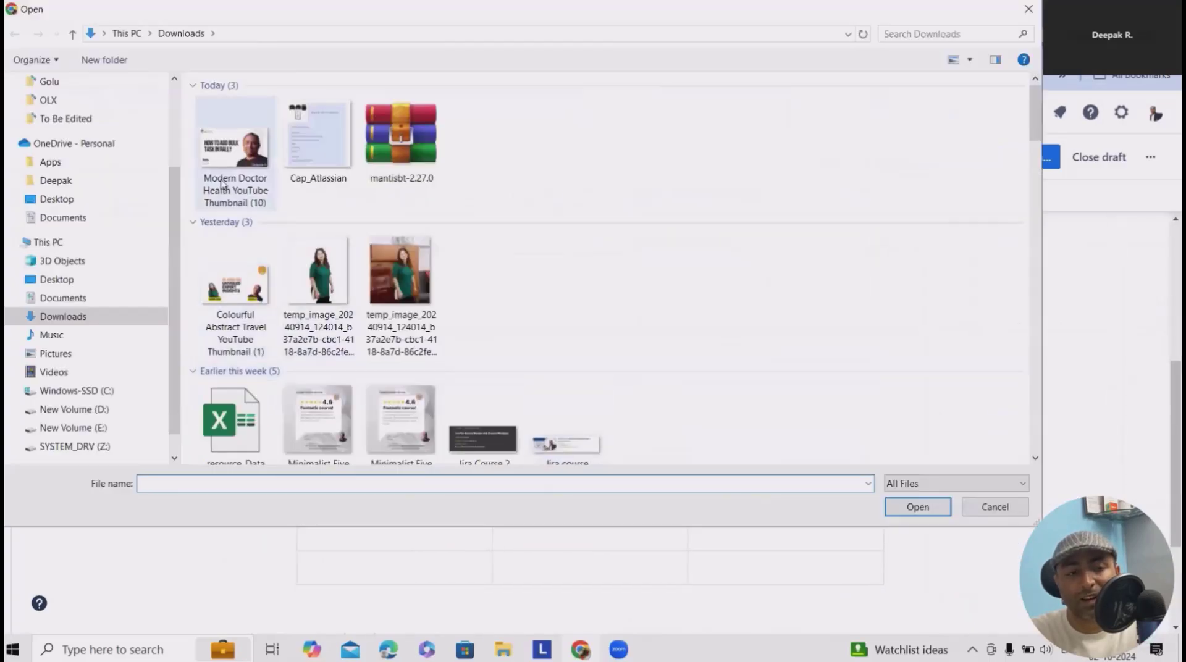
click(224, 182)
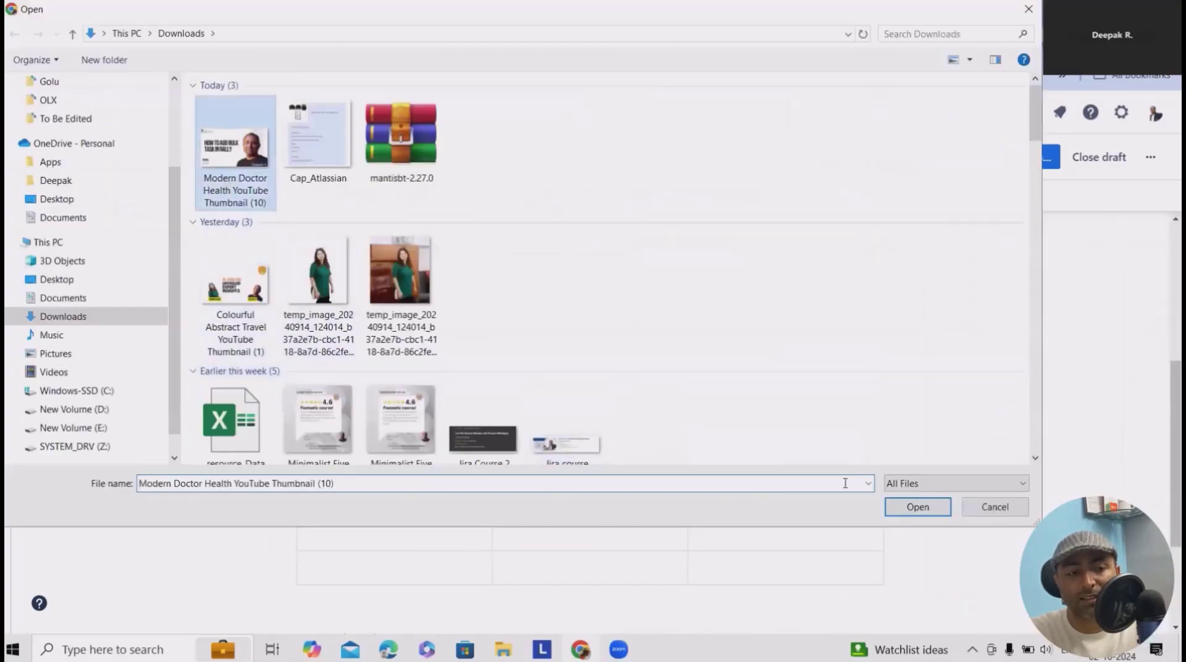
click(914, 506)
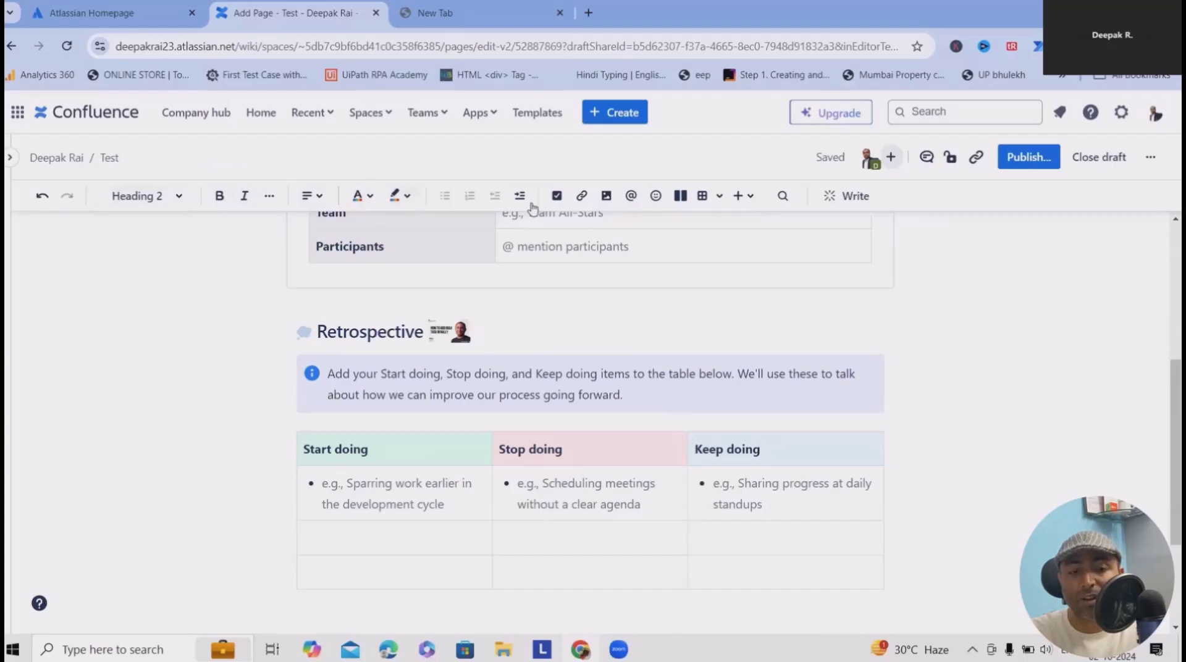
Insert a three-column, three-row table directly below the Retrospective heading
click(703, 196)
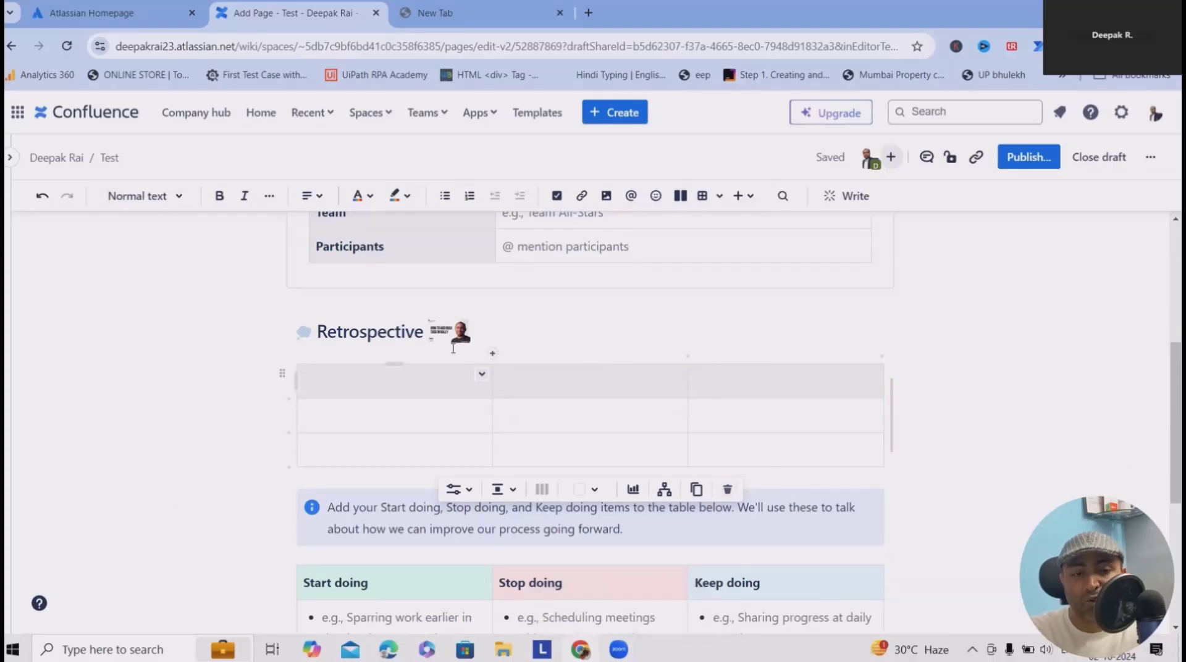
View the collaborators, teams, and options for inviting people or creating a team
click(447, 117)
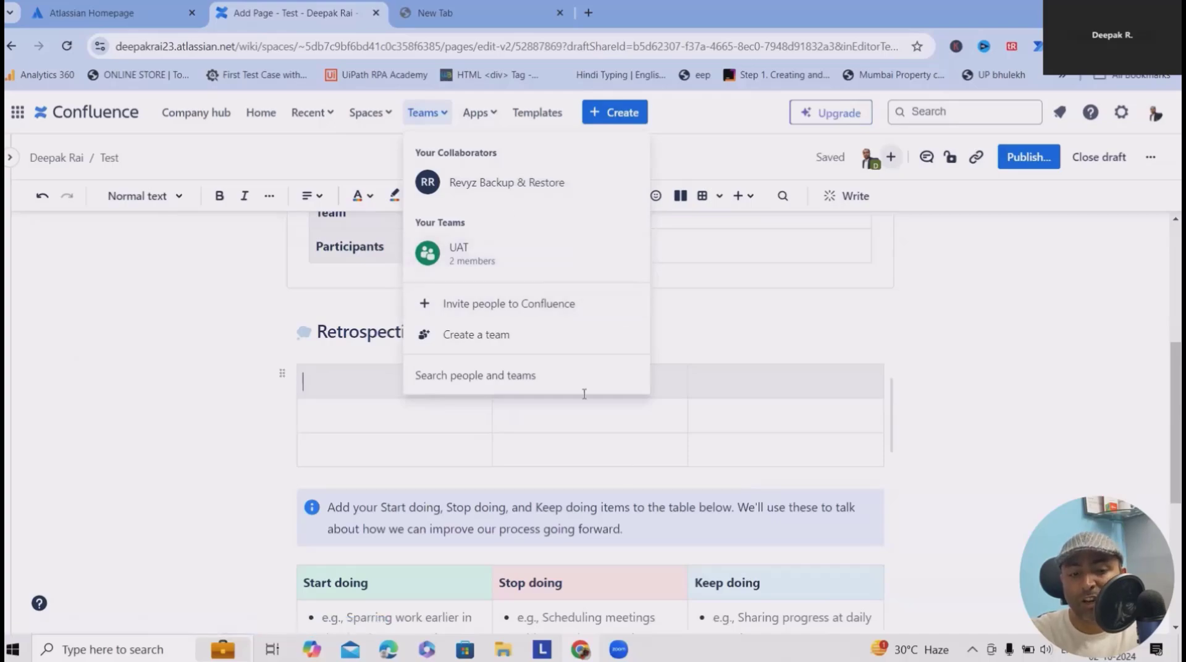
click(794, 347)
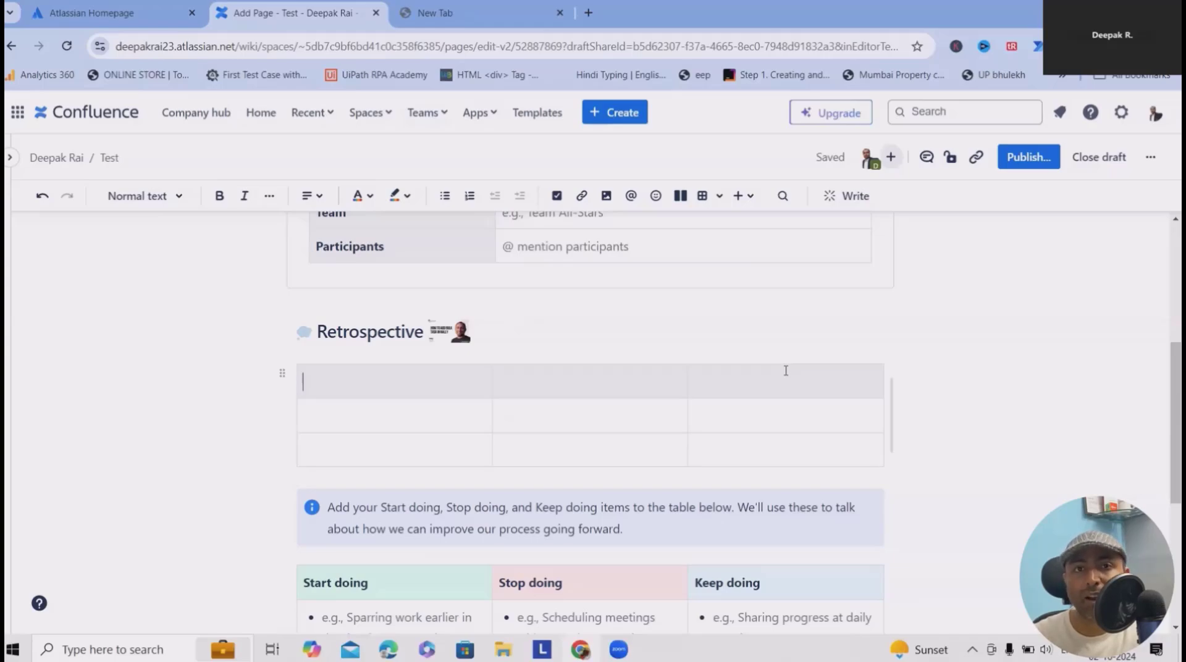
click(633, 339)
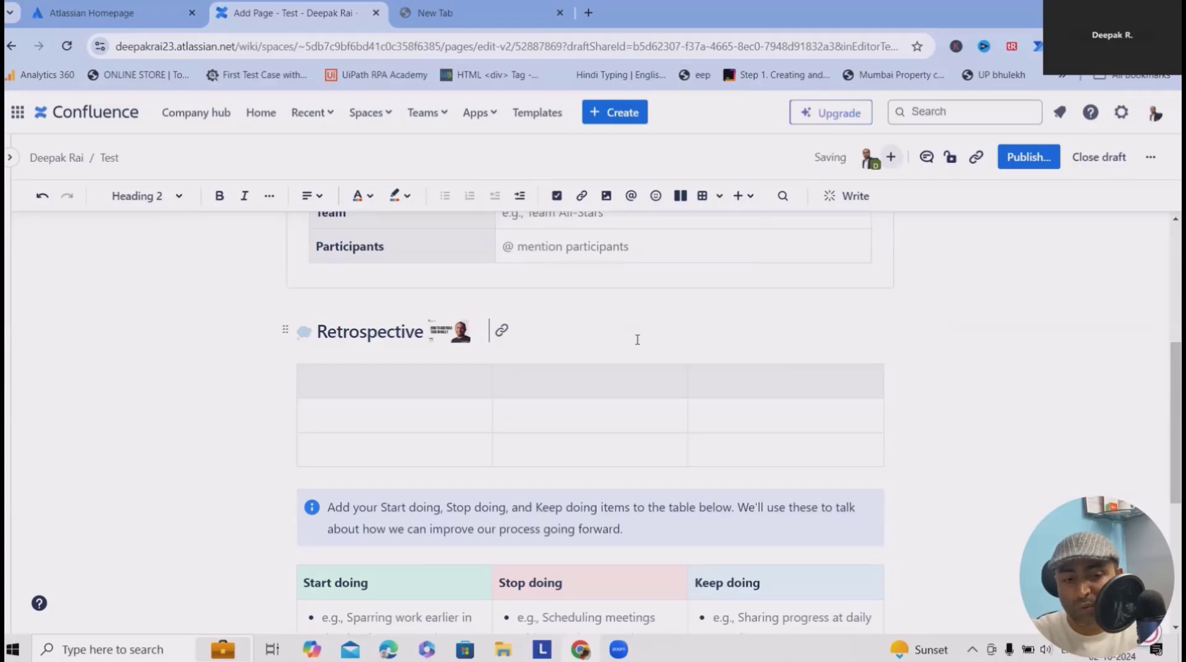
click(473, 378)
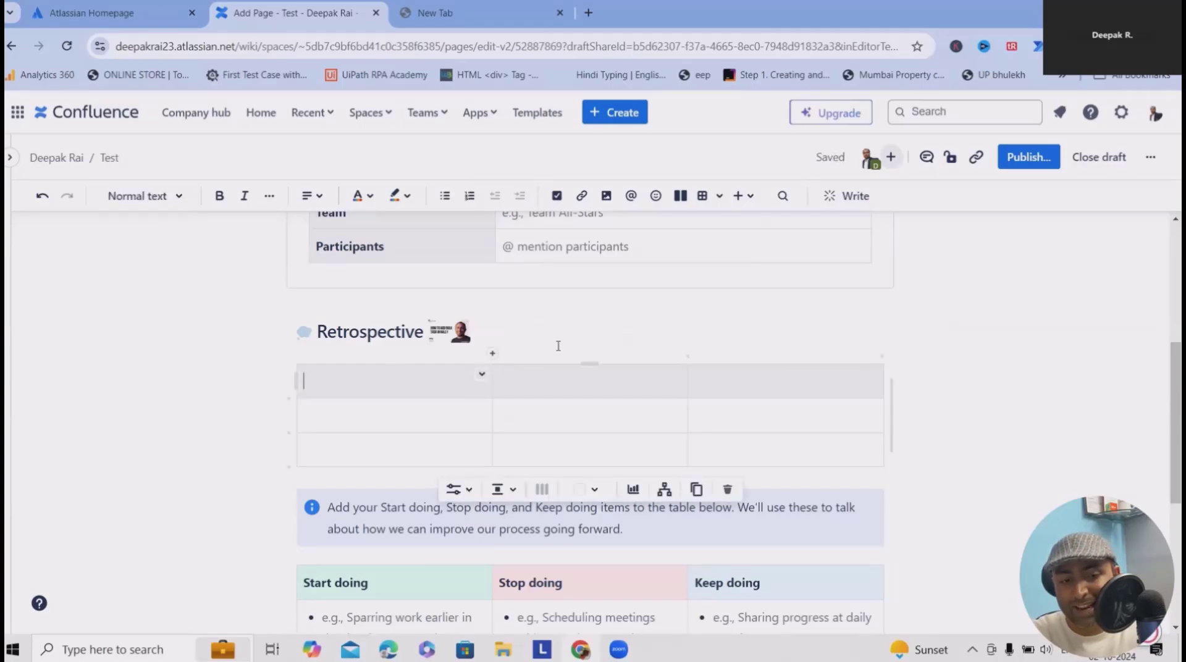
Start inserting a Jira Issues list in the first cell of the new table's second row
click(351, 410)
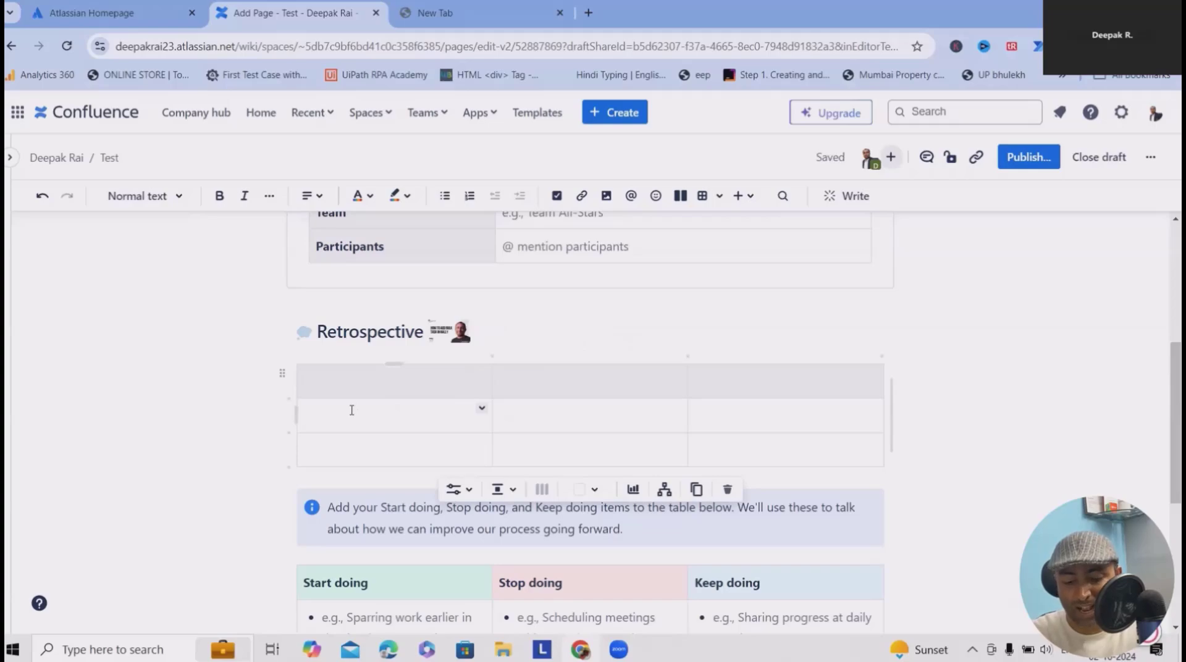
text(/)
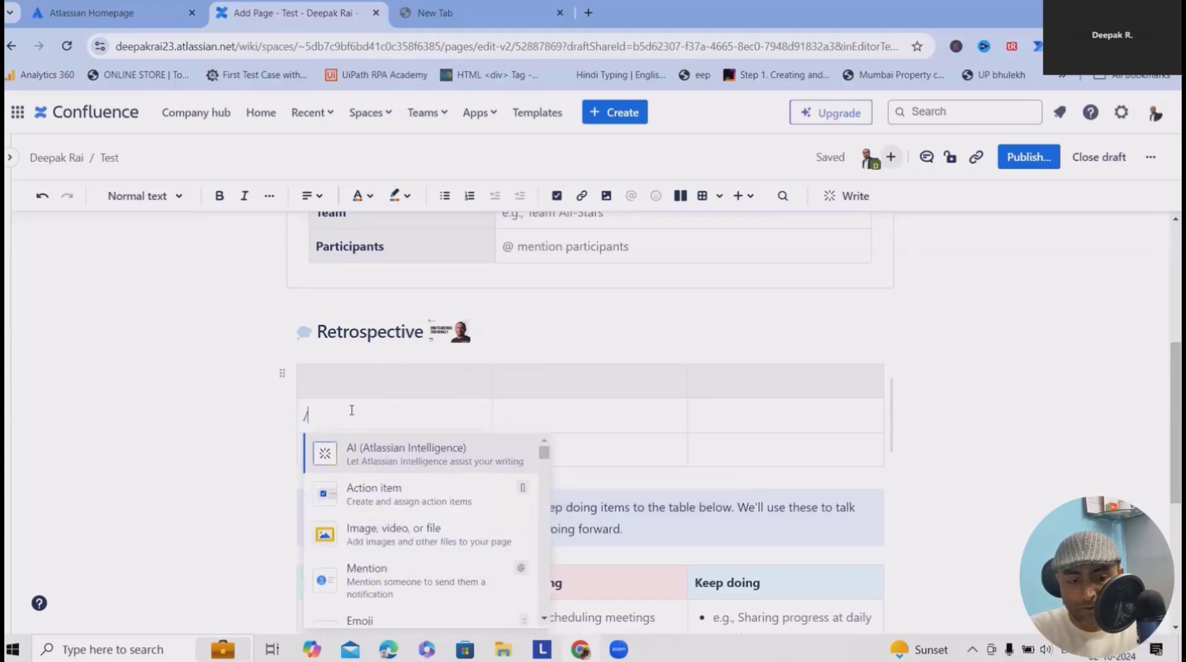
text(jira)
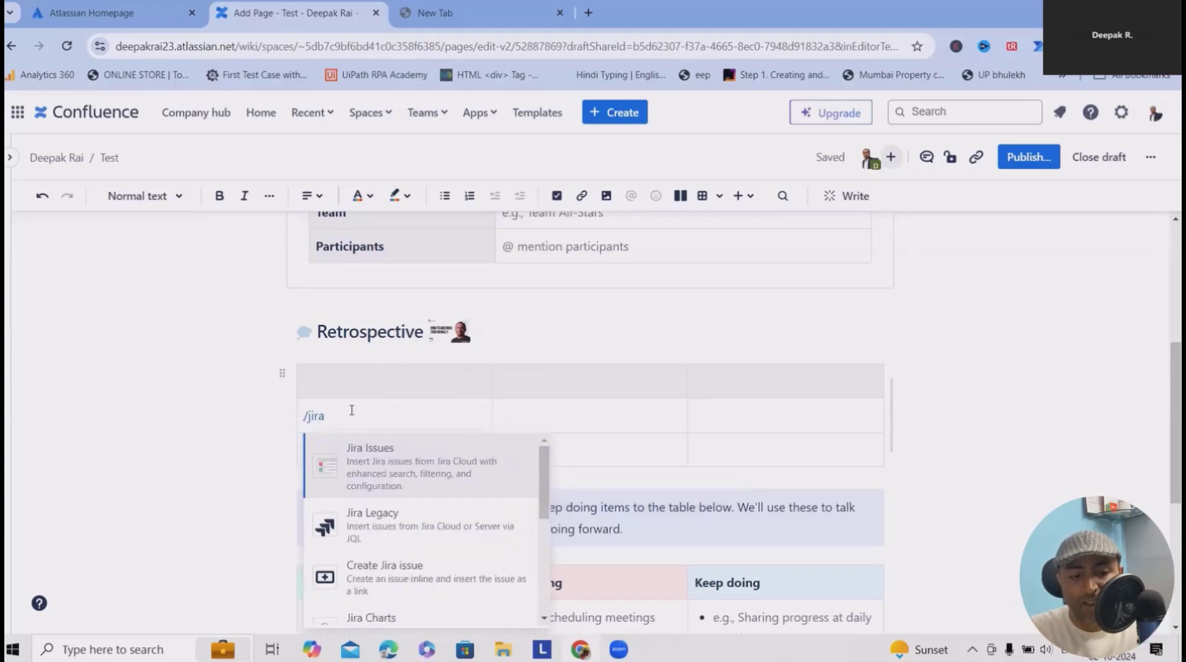
key(BackSpace)
key(BackSpace)
key(BackSpace)
key(BackSpace)
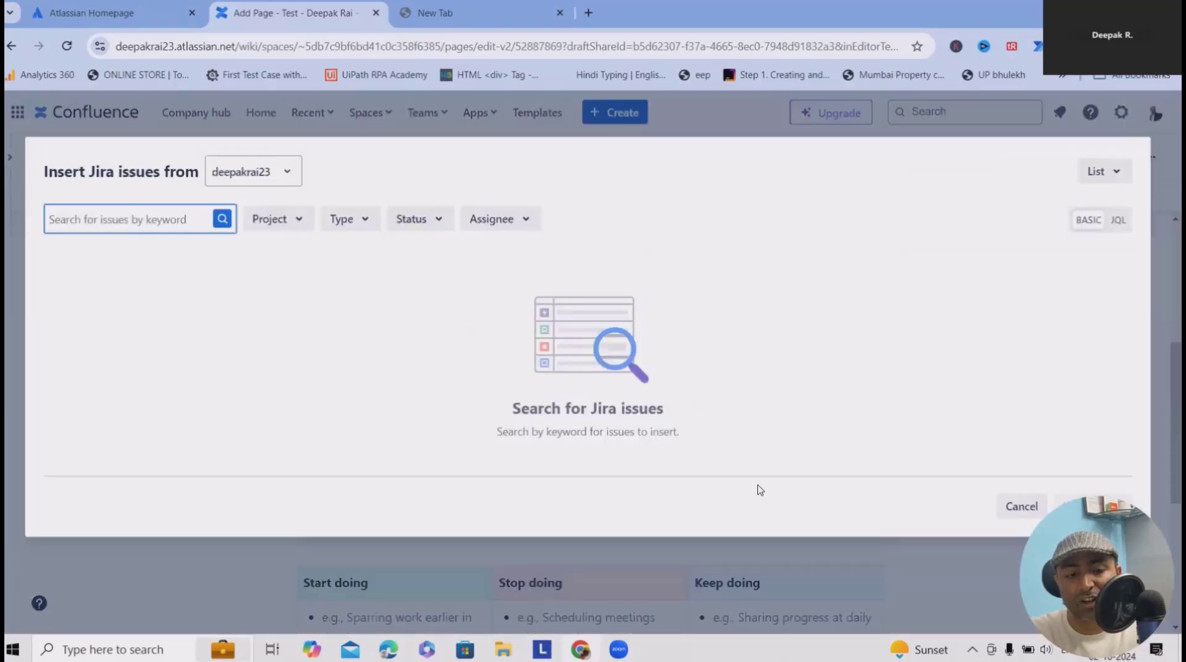
Filter the Jira issues to the Data_Migration project and insert them into the table cell
click(283, 223)
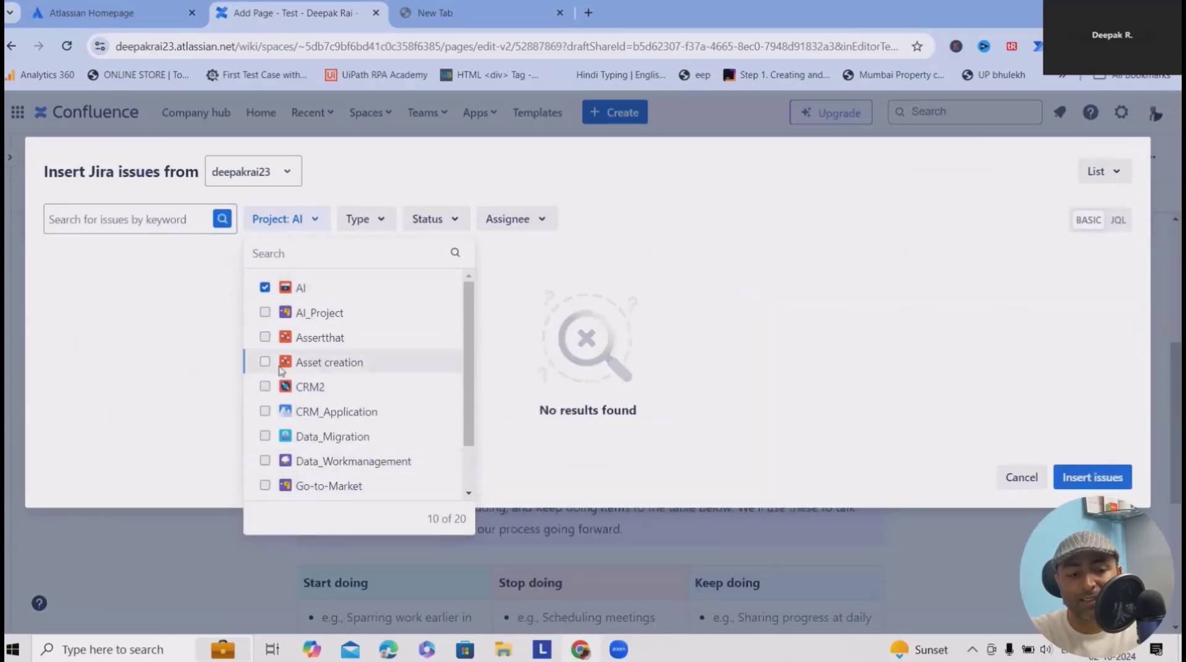
click(265, 287)
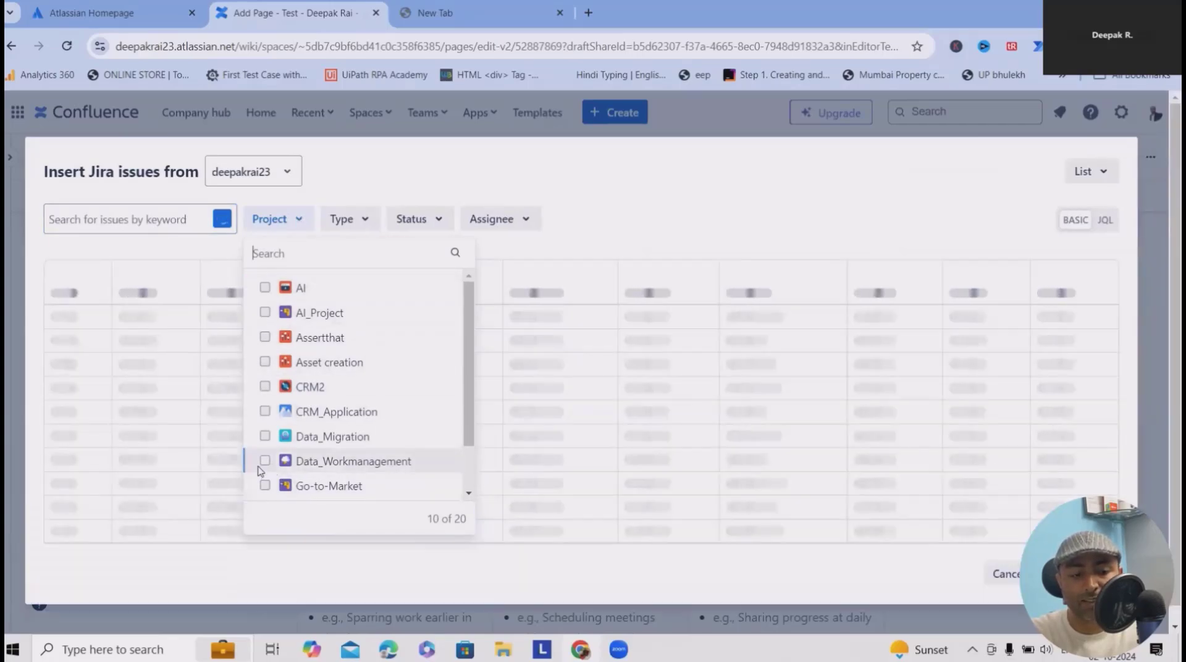
click(265, 436)
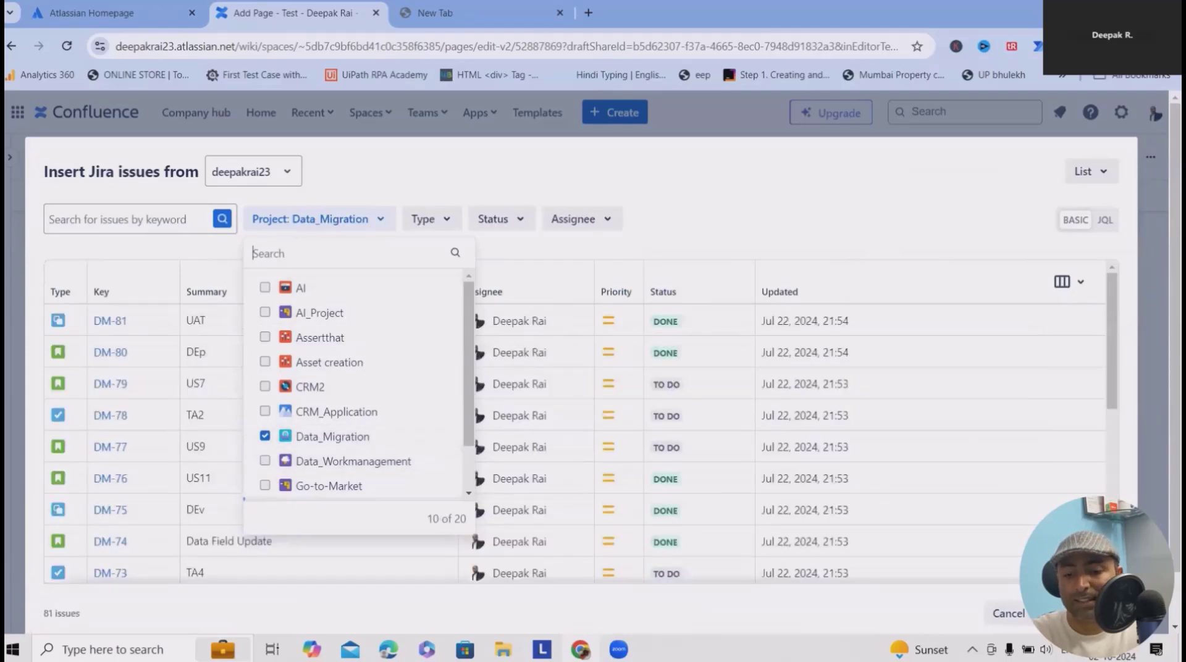
click(1080, 614)
scroll(467, 555, down, 4)
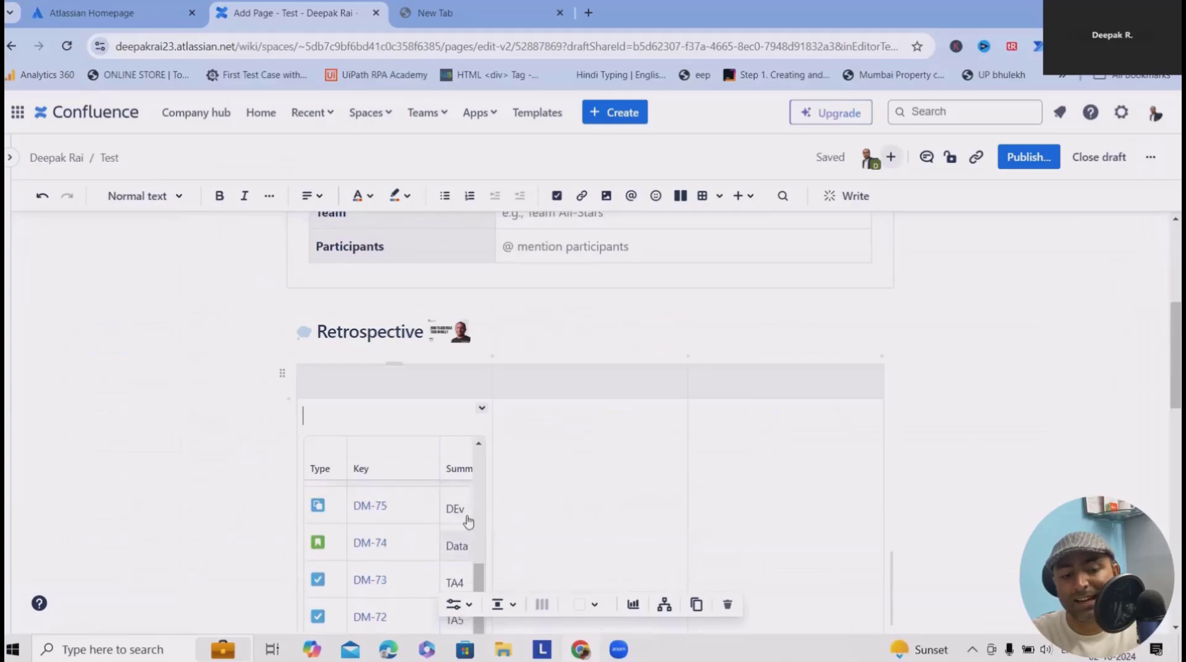
scroll(468, 522, up, 4)
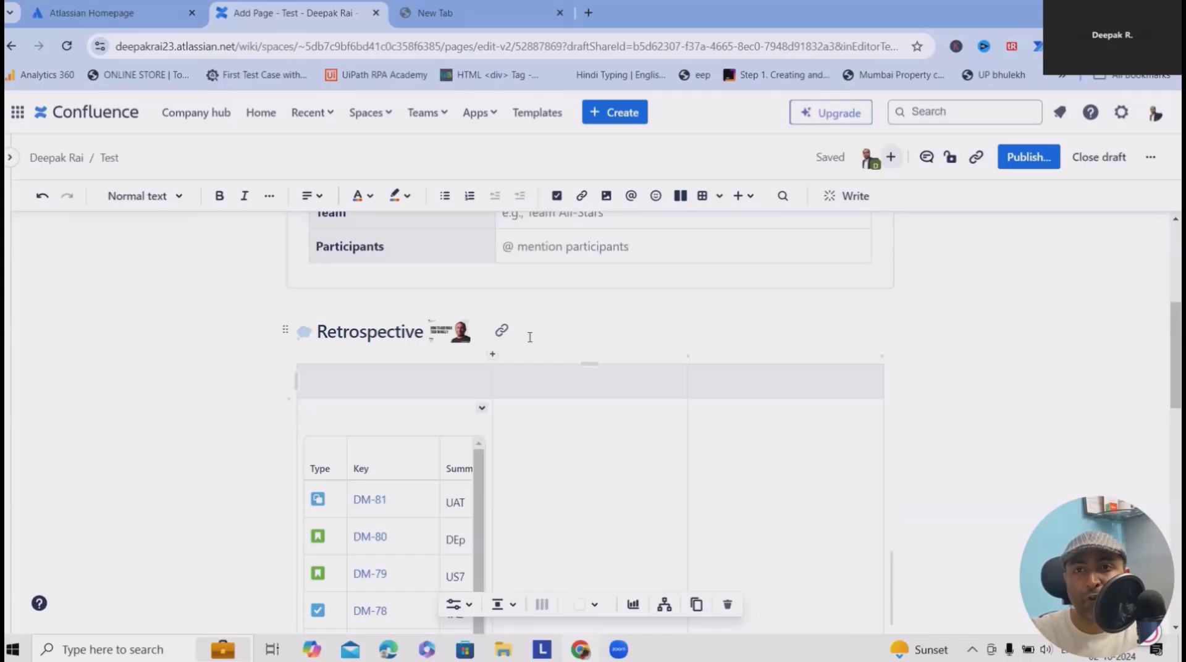
View the Marketplace apps and integrations available for Confluence, then return to the Test draft
click(480, 112)
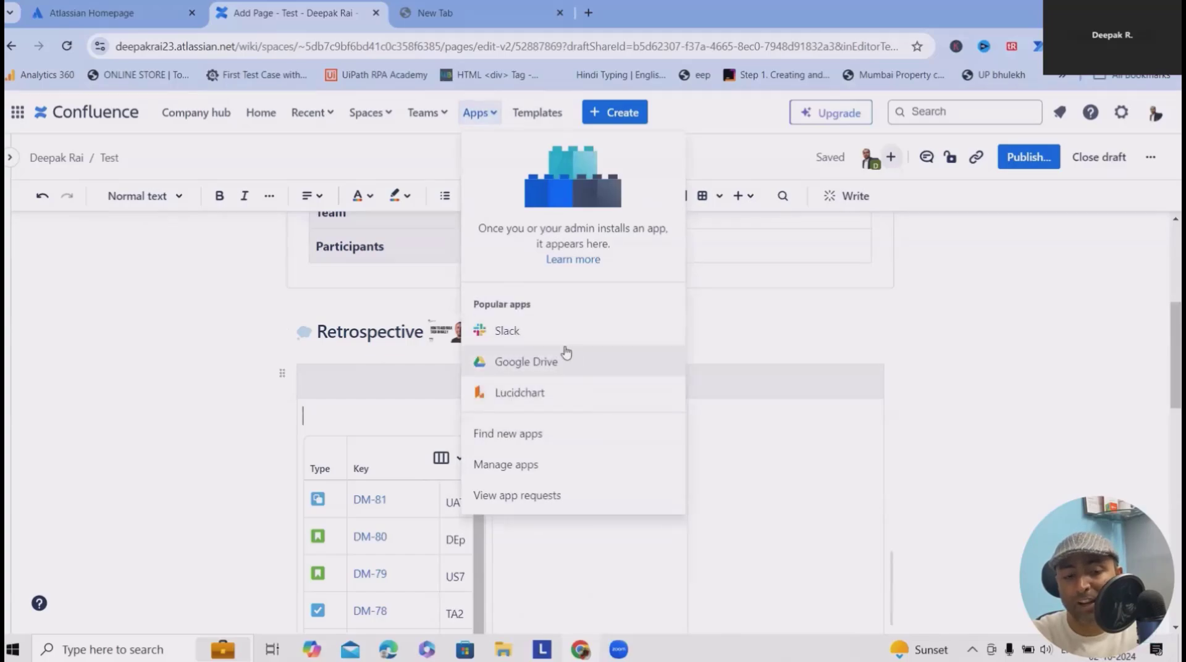
click(532, 435)
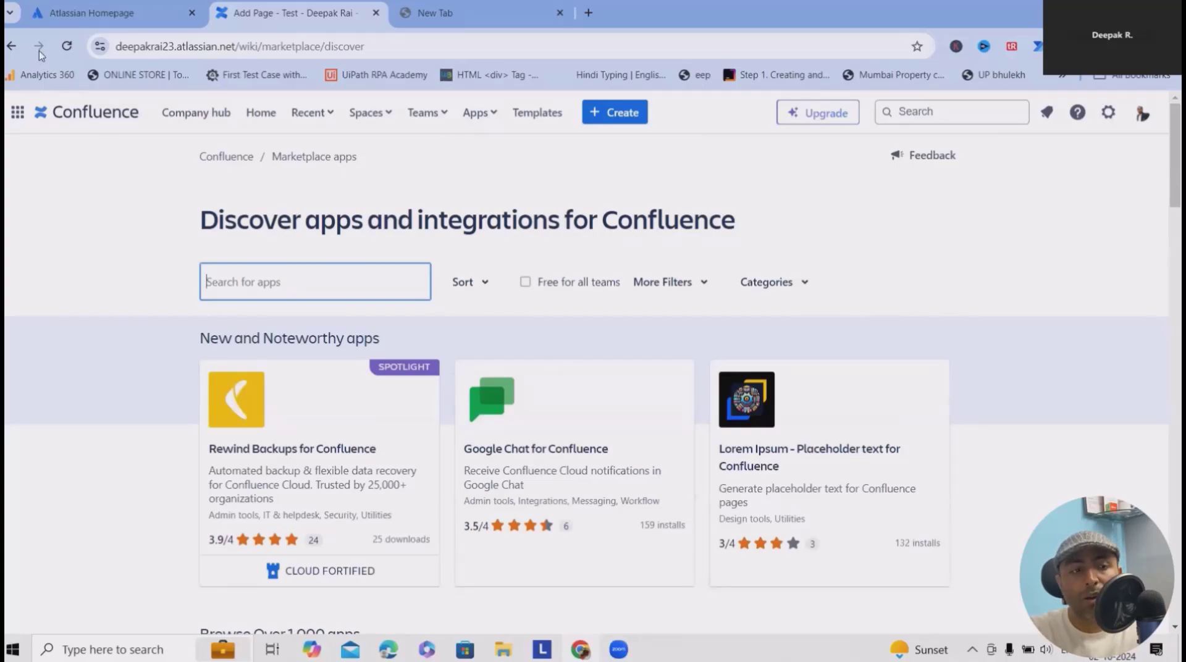
click(9, 52)
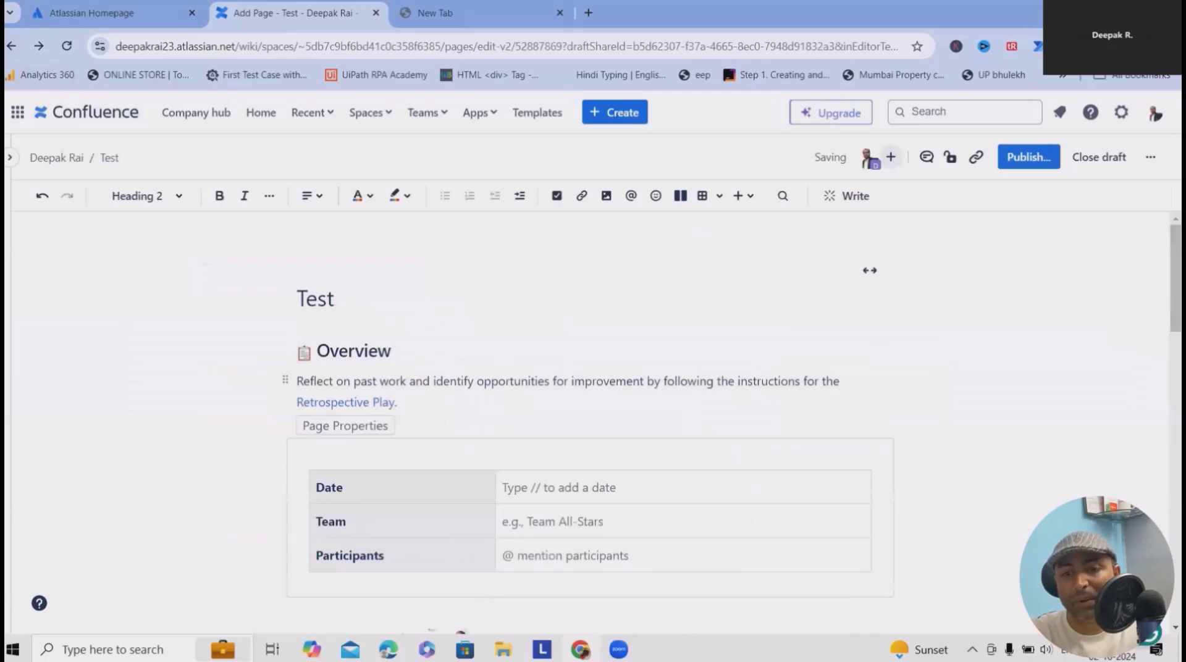
Publish the Test page in the personal space under Overview and dismiss the notification
key(ctrl+Return)
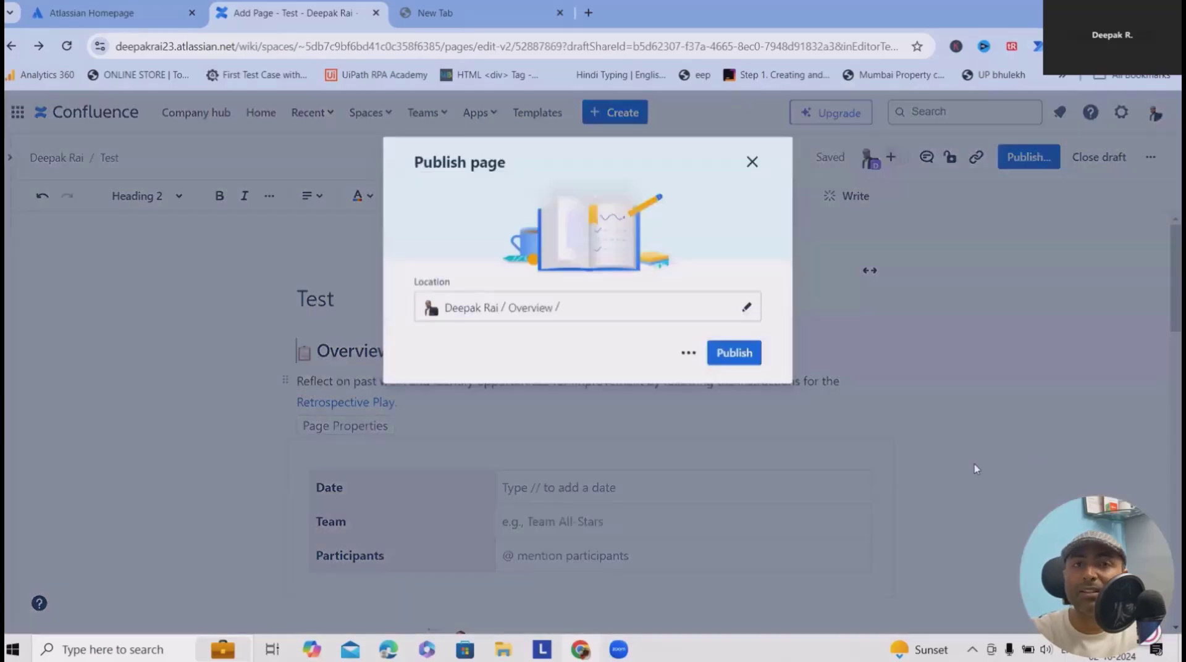
click(739, 351)
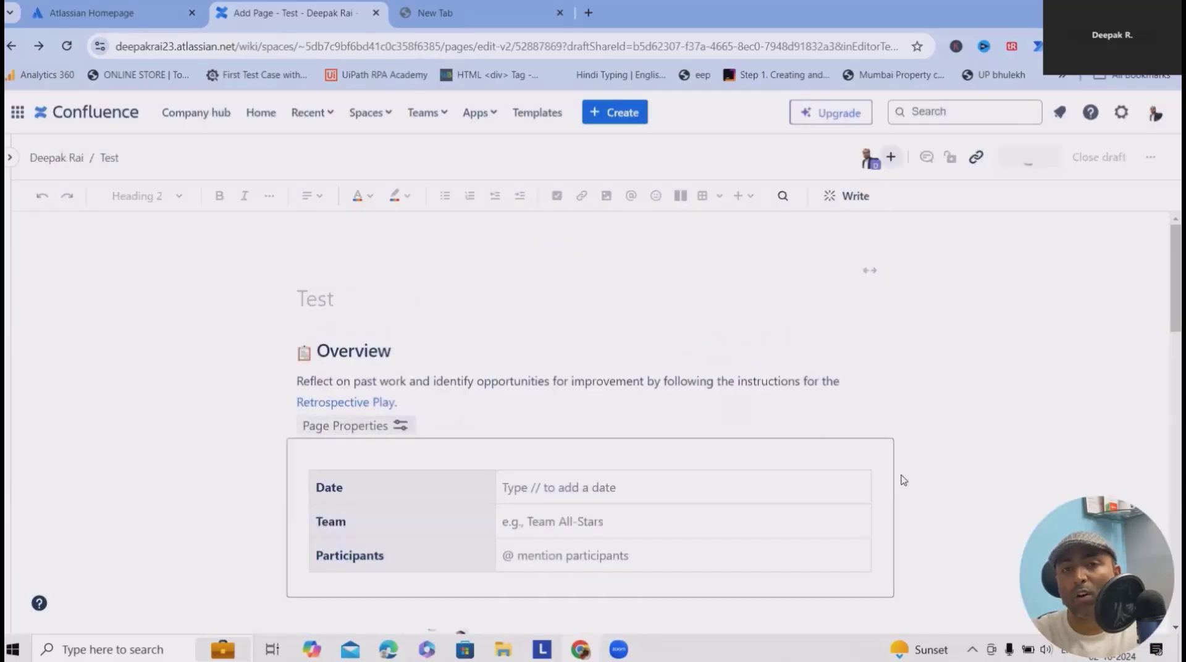
scroll(591, 438, down, 10)
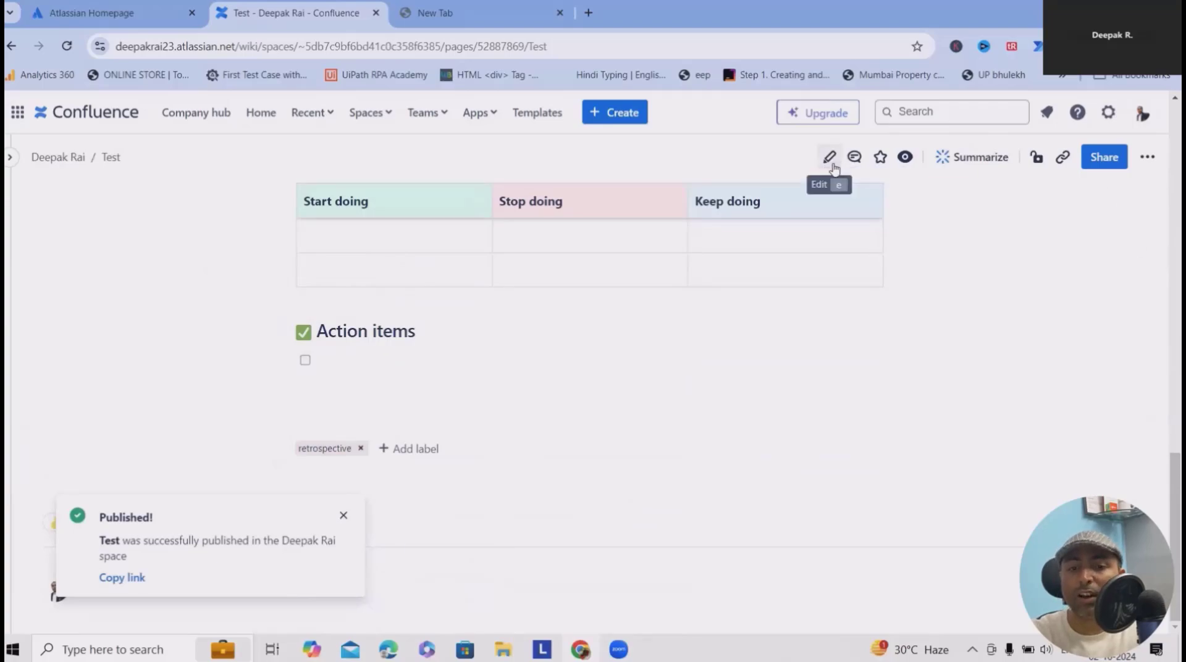
click(344, 516)
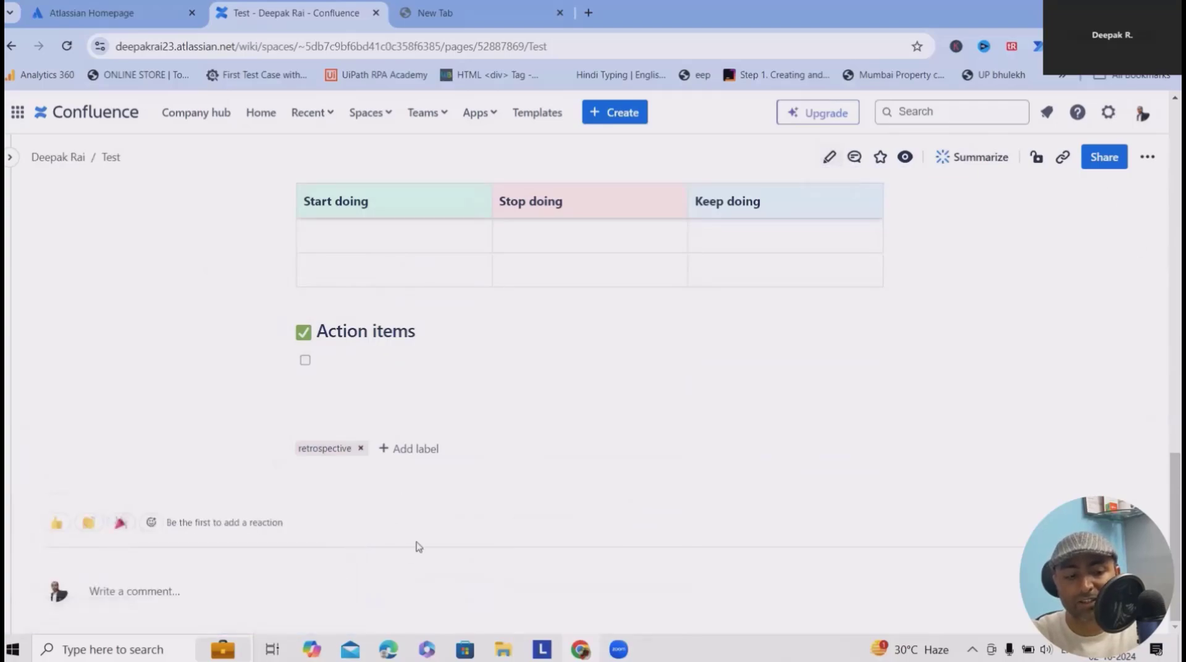
Add the page comment "This is a comment" at the end of the Test page and save it
click(102, 592)
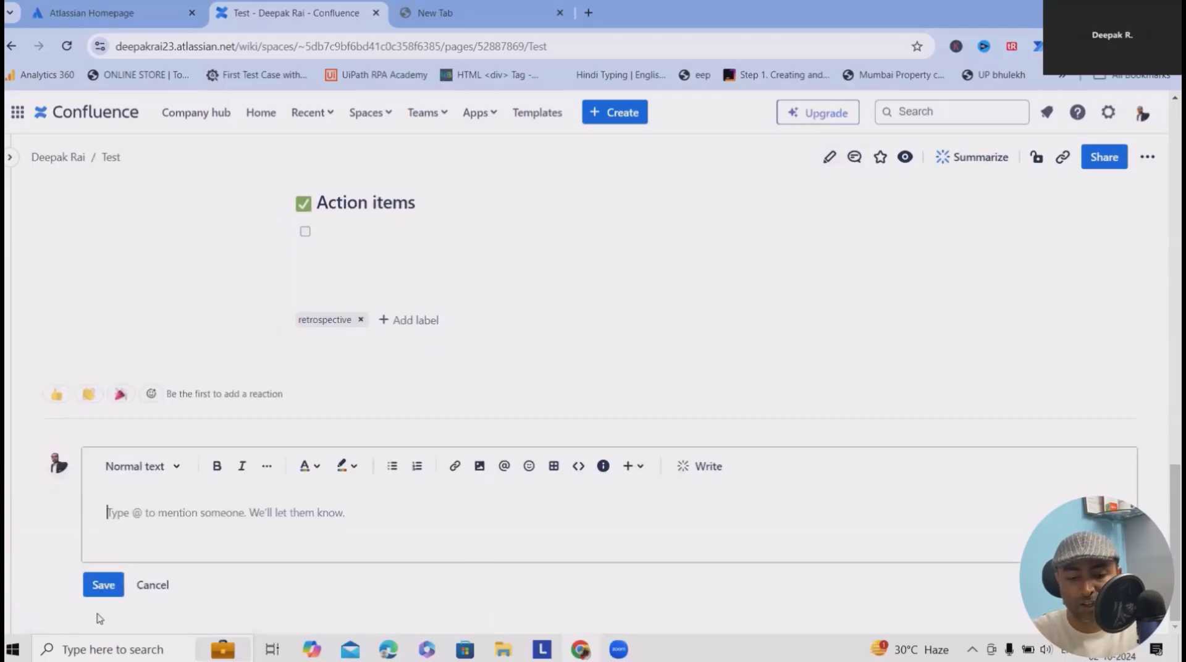
text(This )
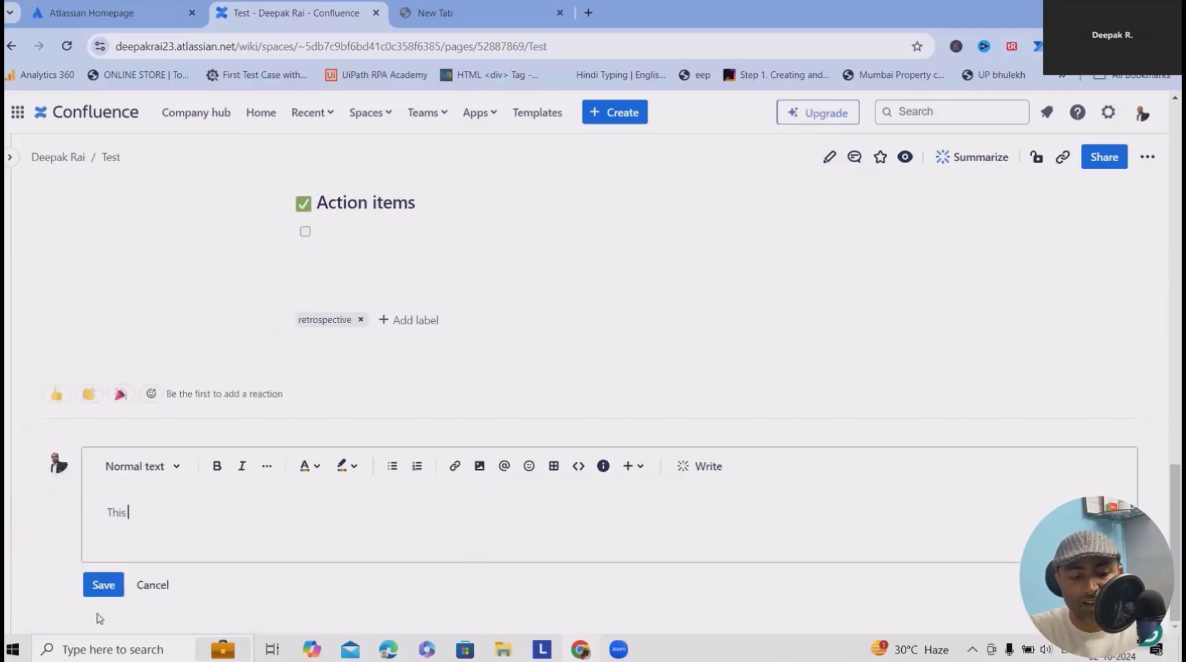
text(is a c)
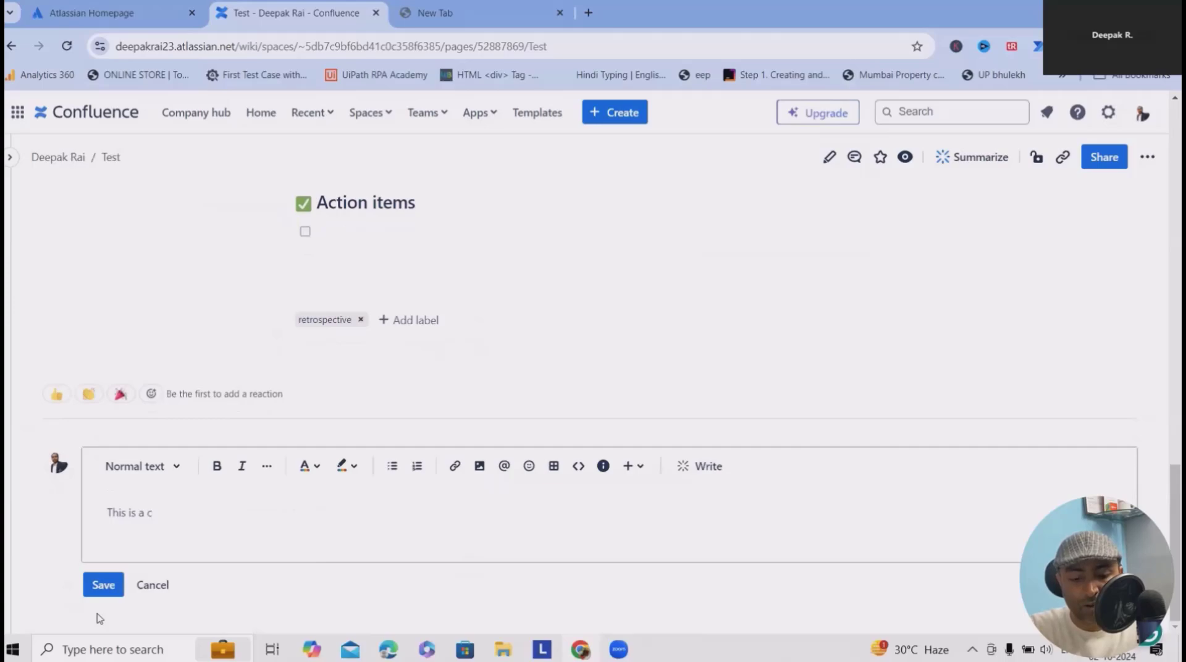
text(omment)
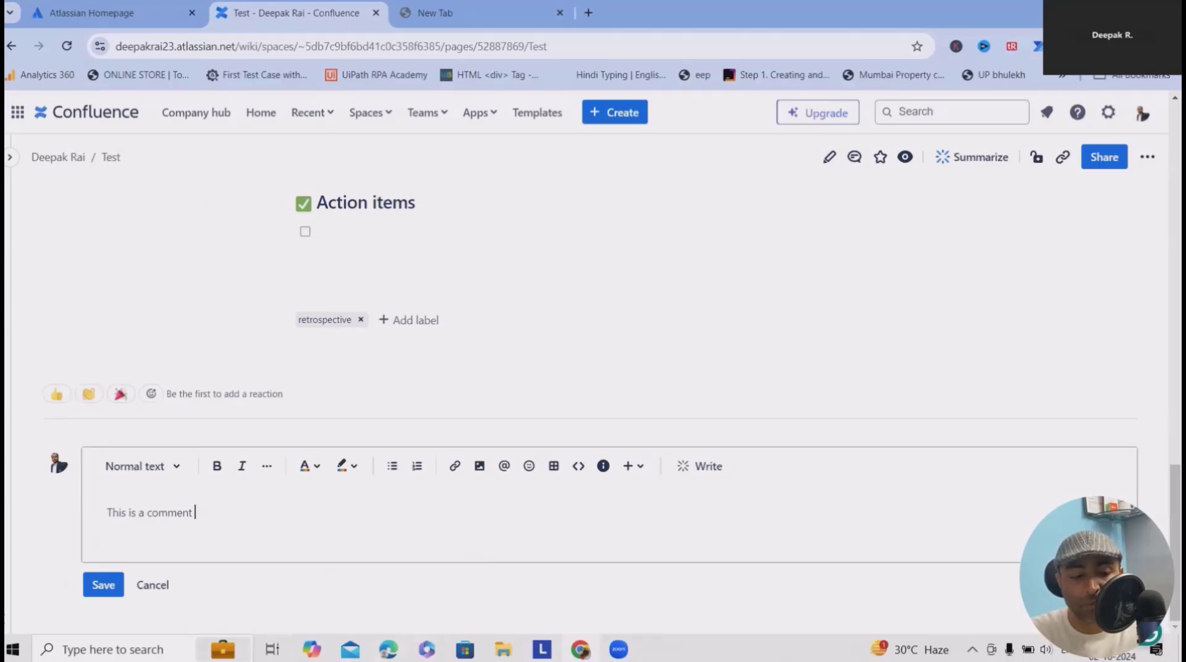
click(100, 587)
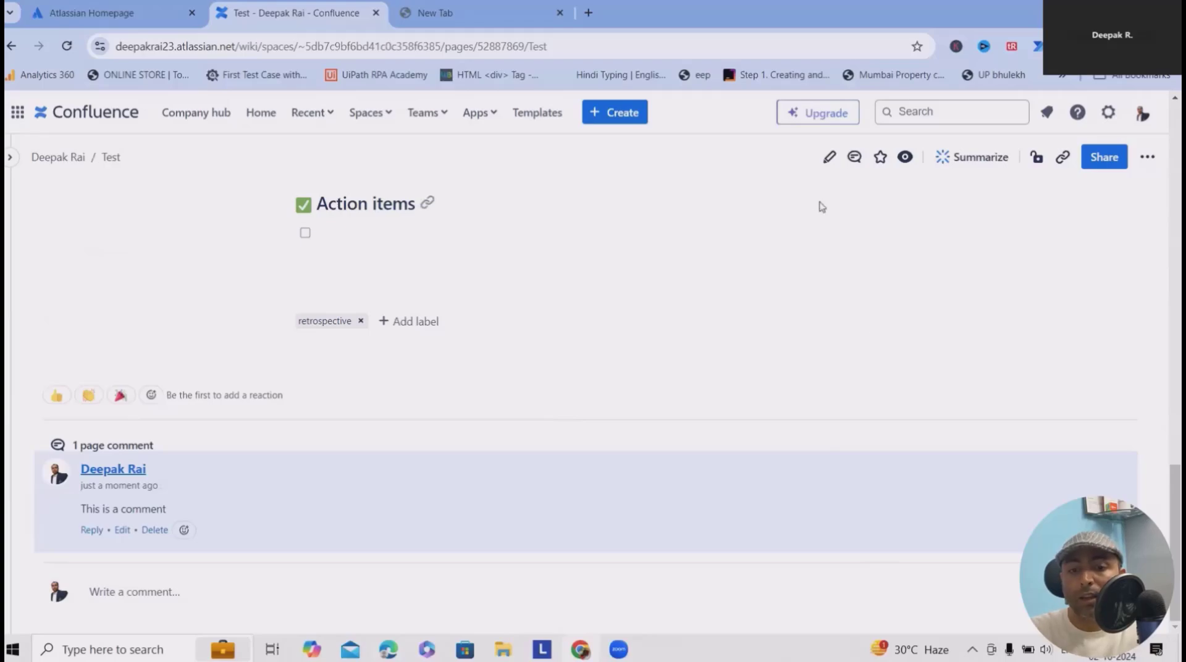
Reopen the Test page for editing and publish it as an updated version
click(831, 162)
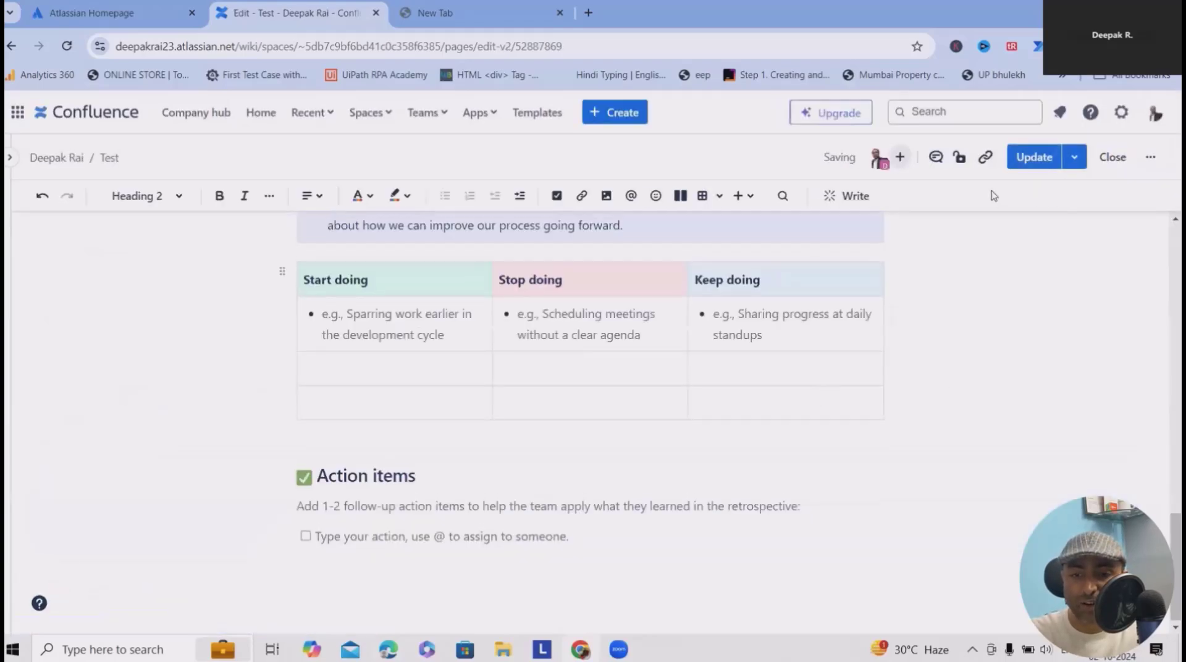
click(961, 168)
click(1094, 264)
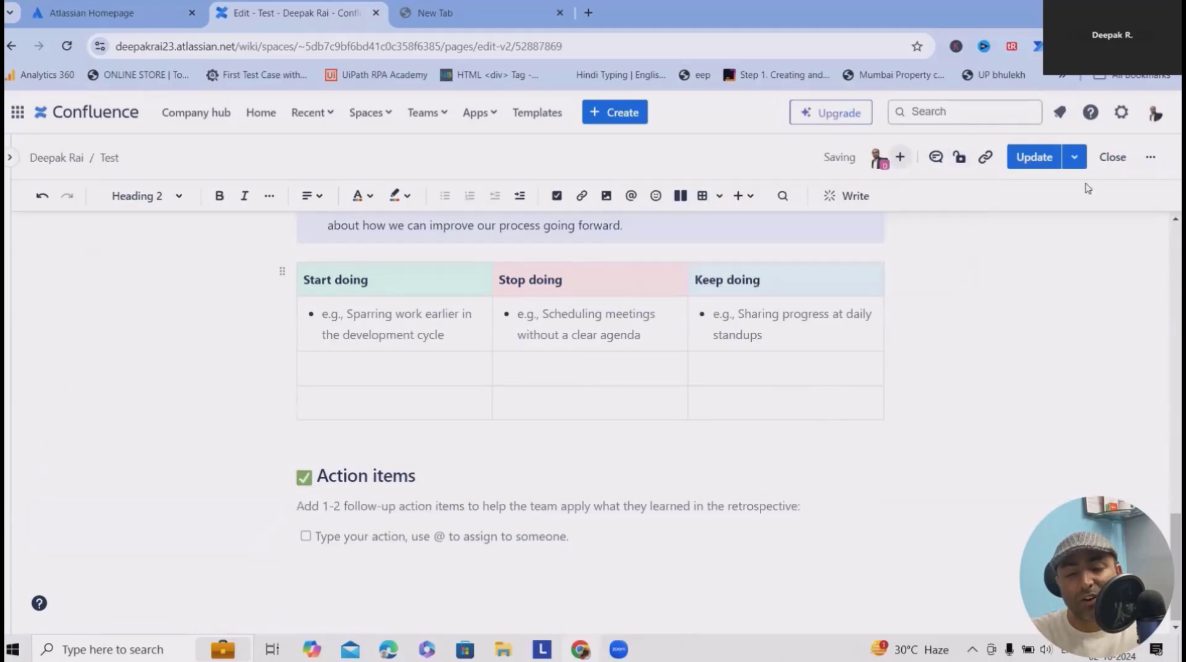
click(1034, 157)
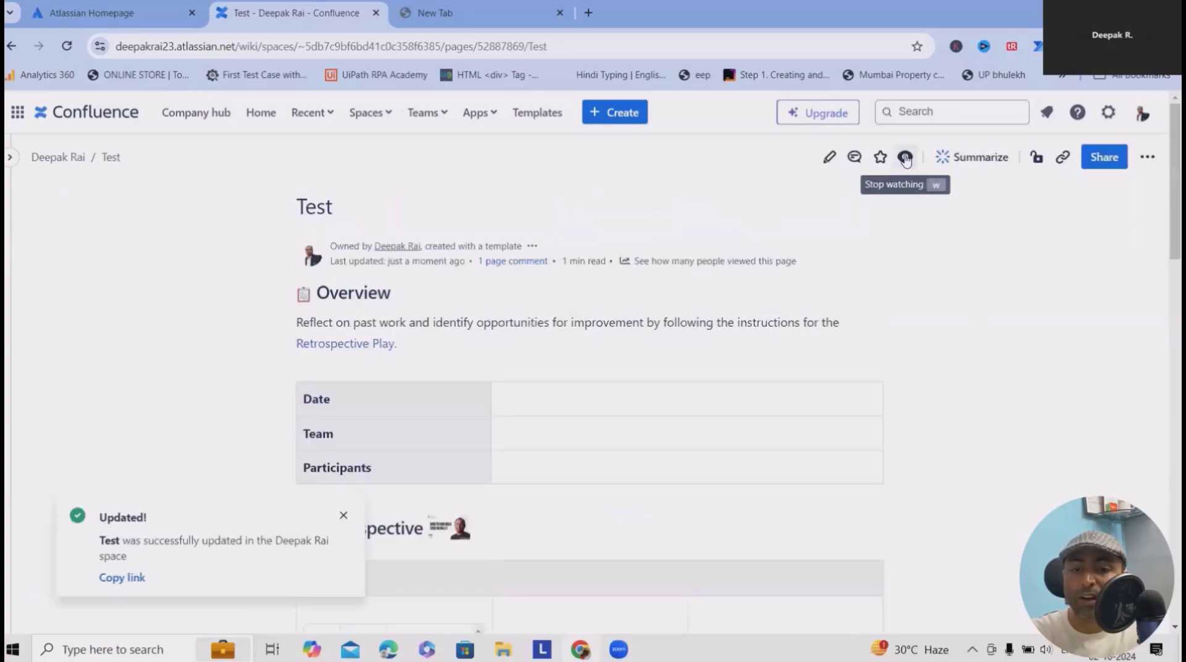
Open the Test page's history to examine its versions, dismissing the update notification
click(1148, 157)
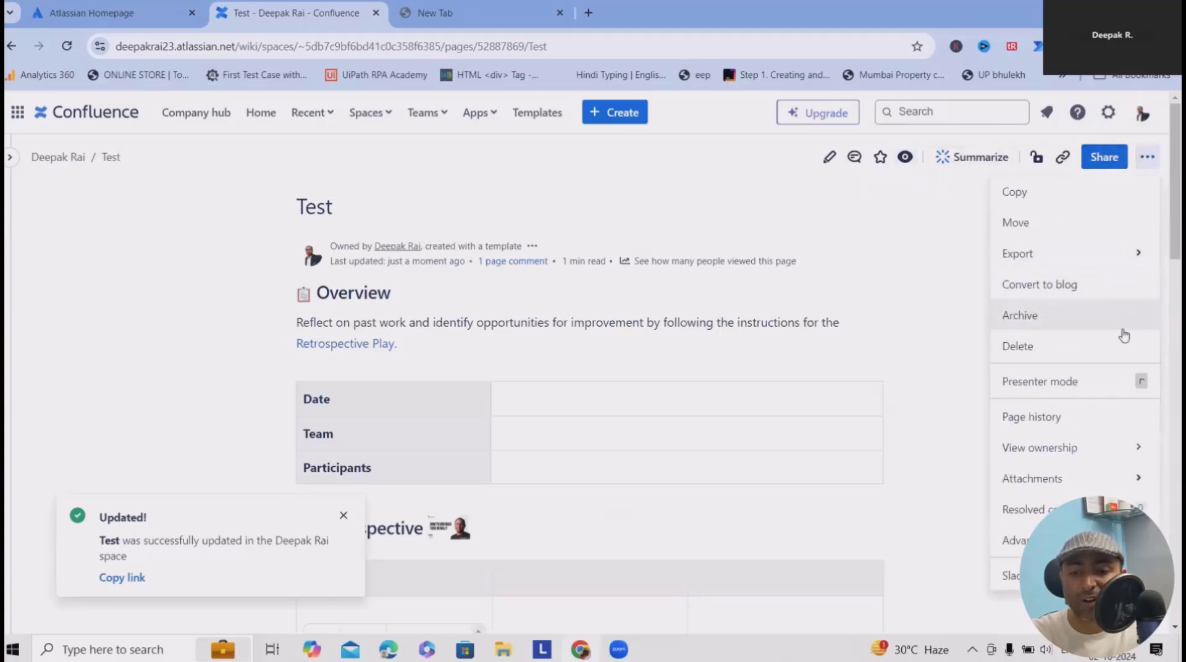
click(1050, 417)
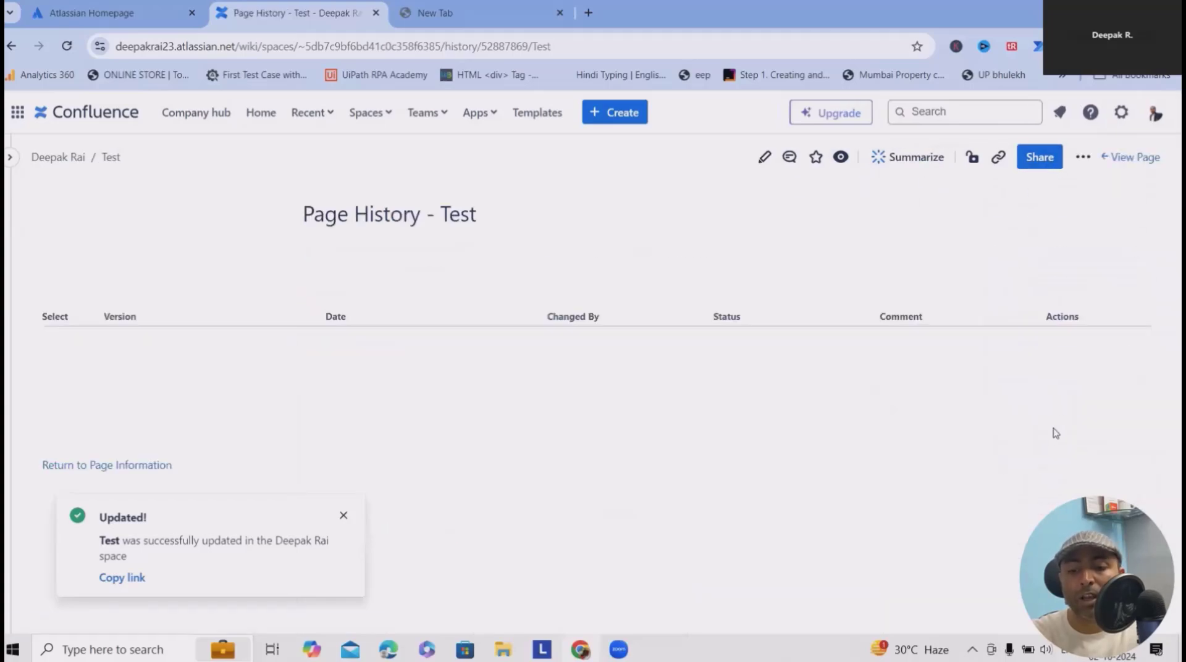
click(340, 515)
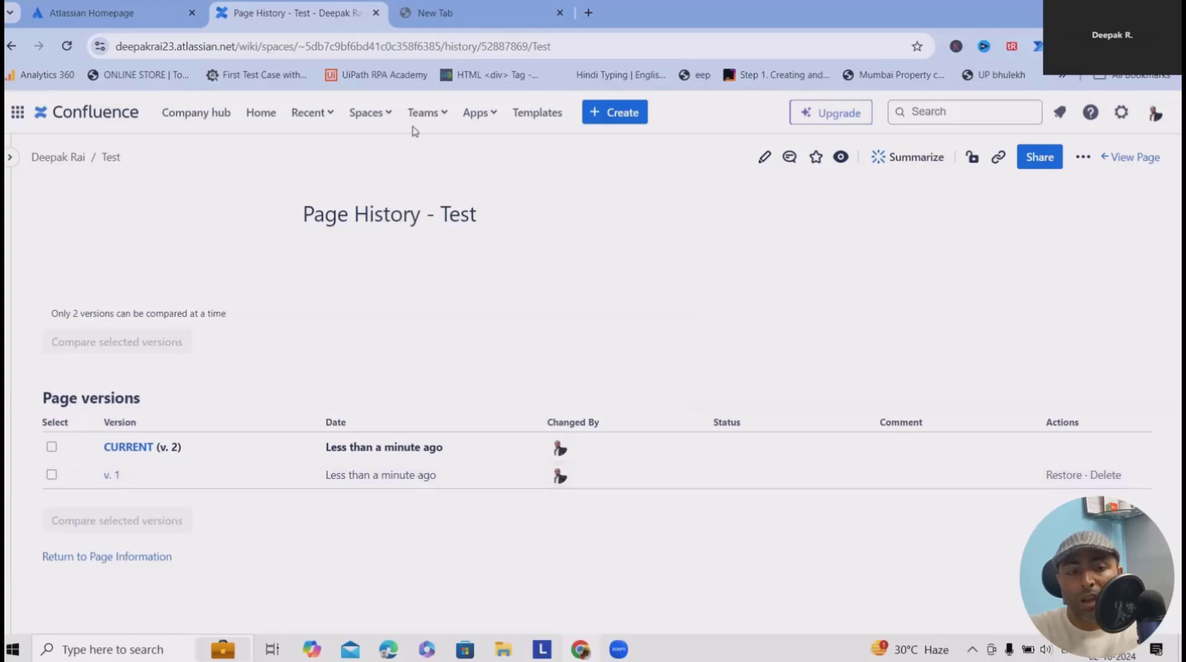
Review the list of spaces, the Confluence home page, and the recently visited pages
click(374, 114)
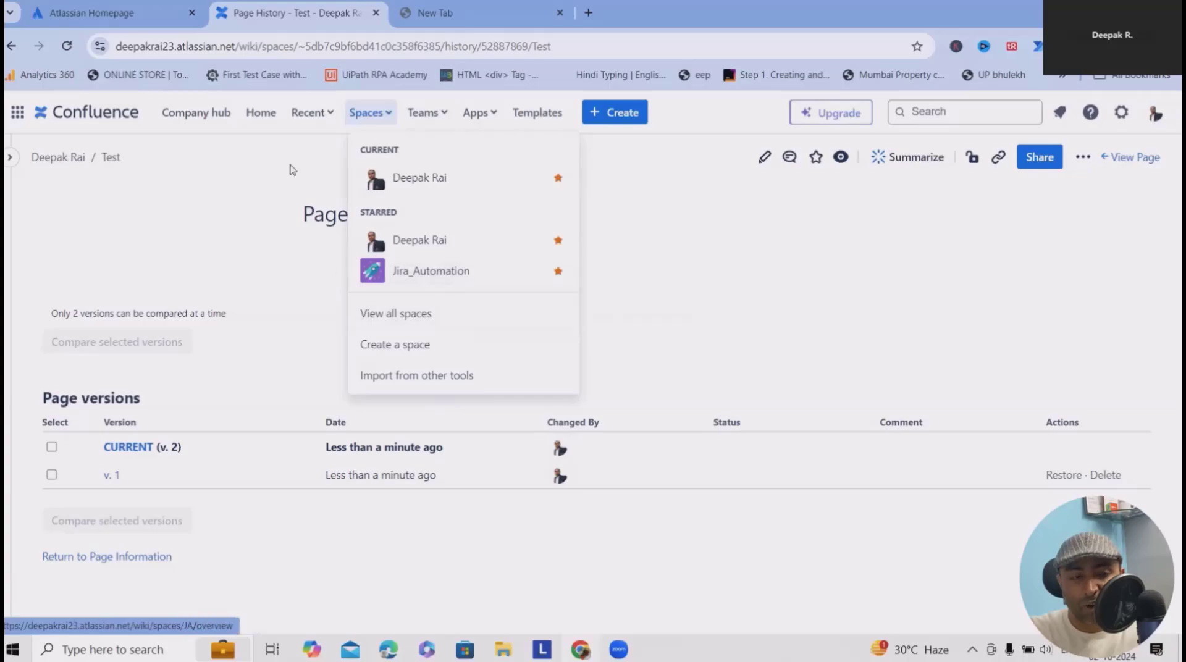
click(260, 113)
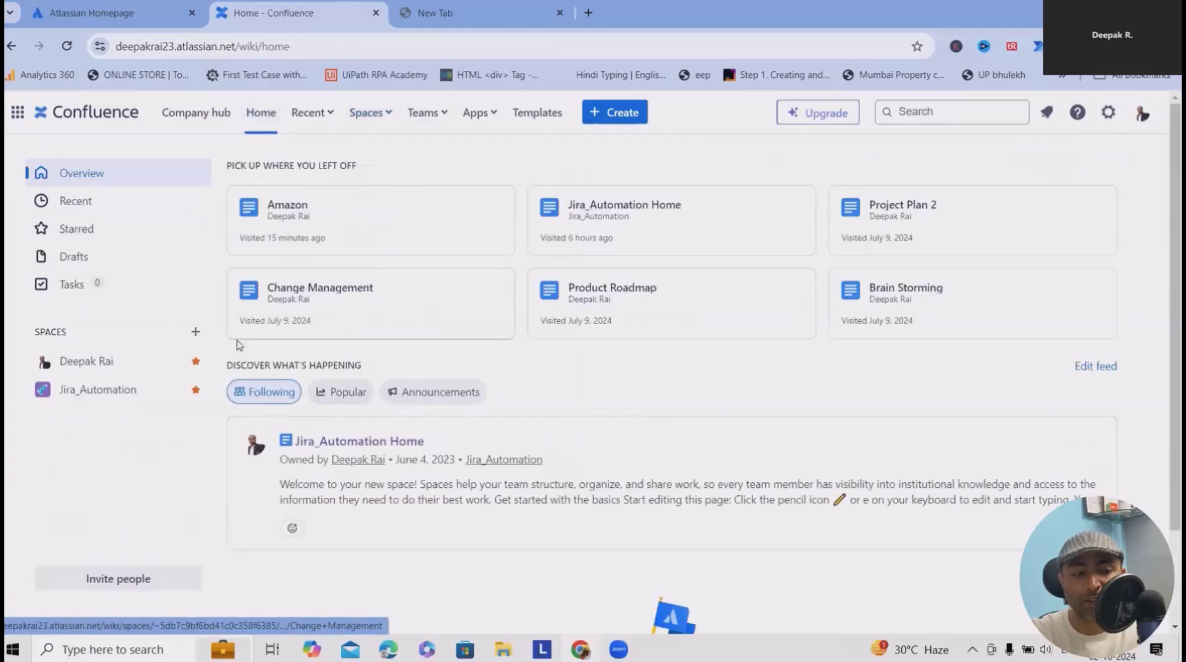
click(312, 113)
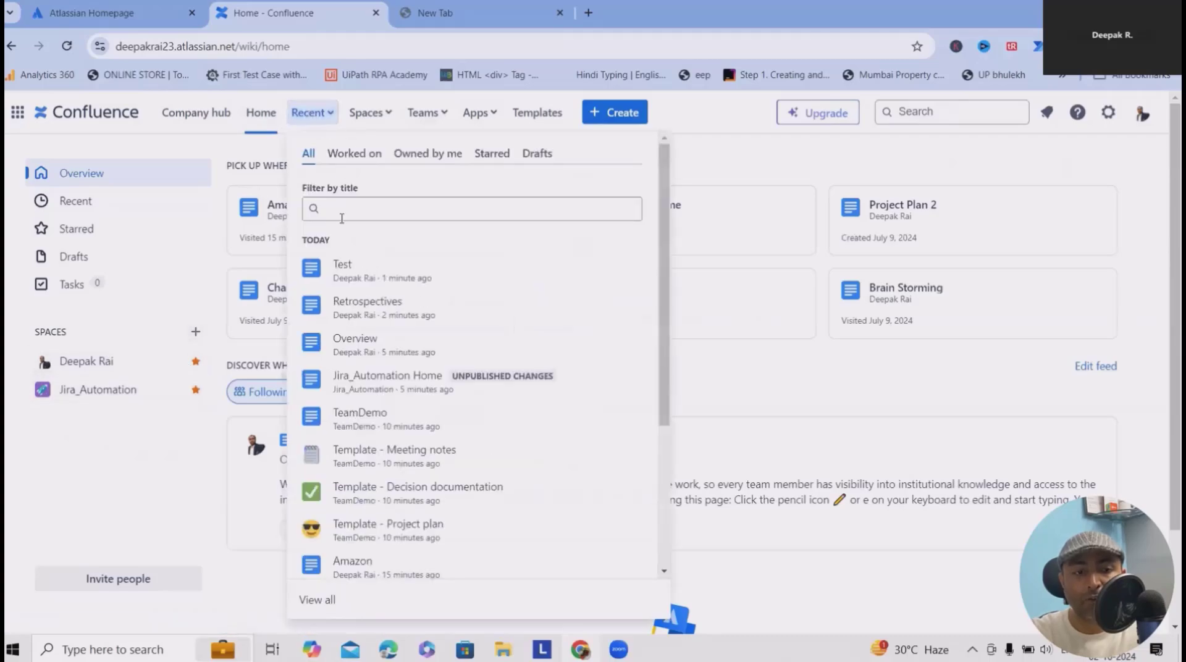
click(127, 470)
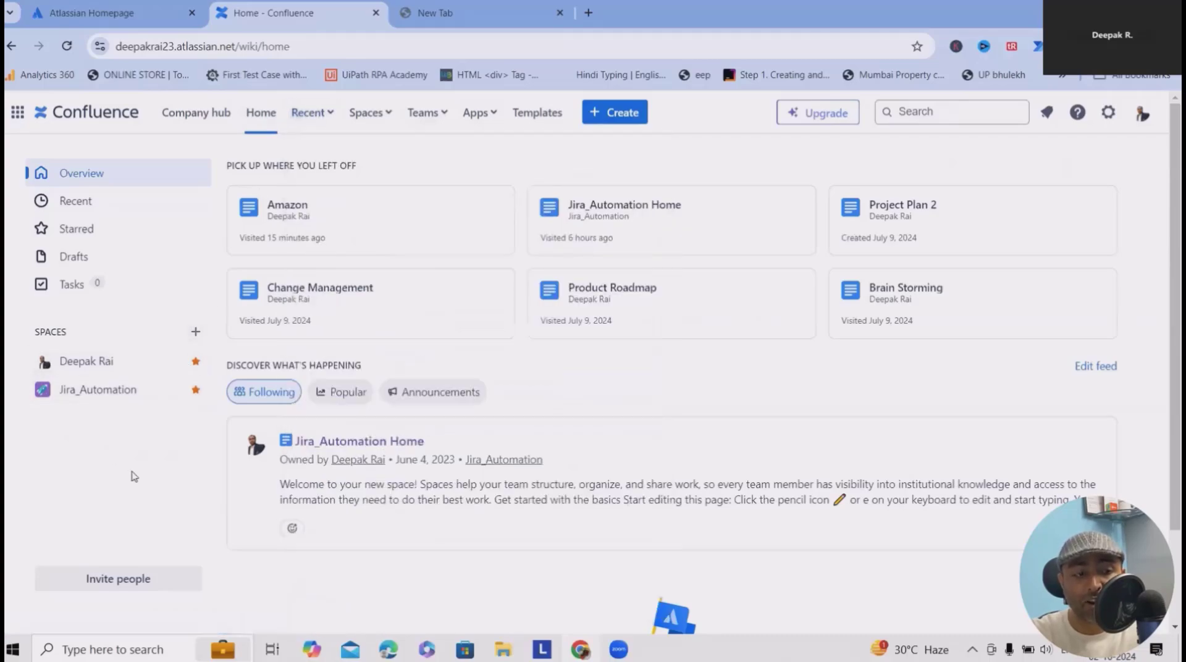
View the recent pages in the compact list and card grid layouts, and look over the template library
click(85, 209)
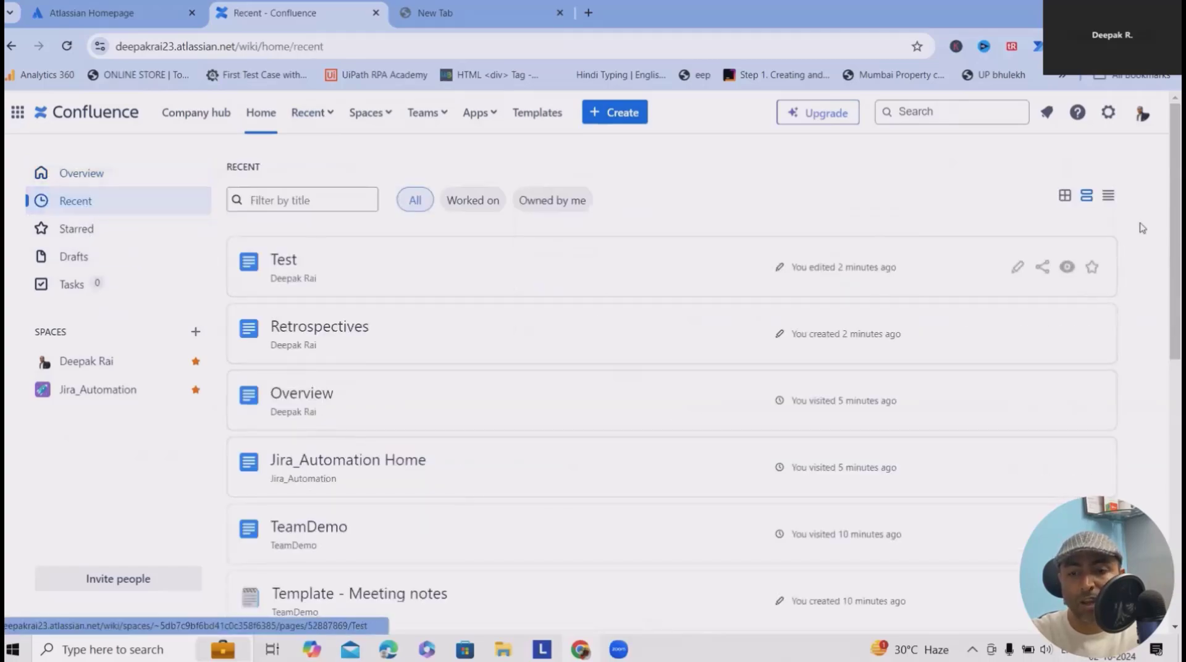
click(1107, 196)
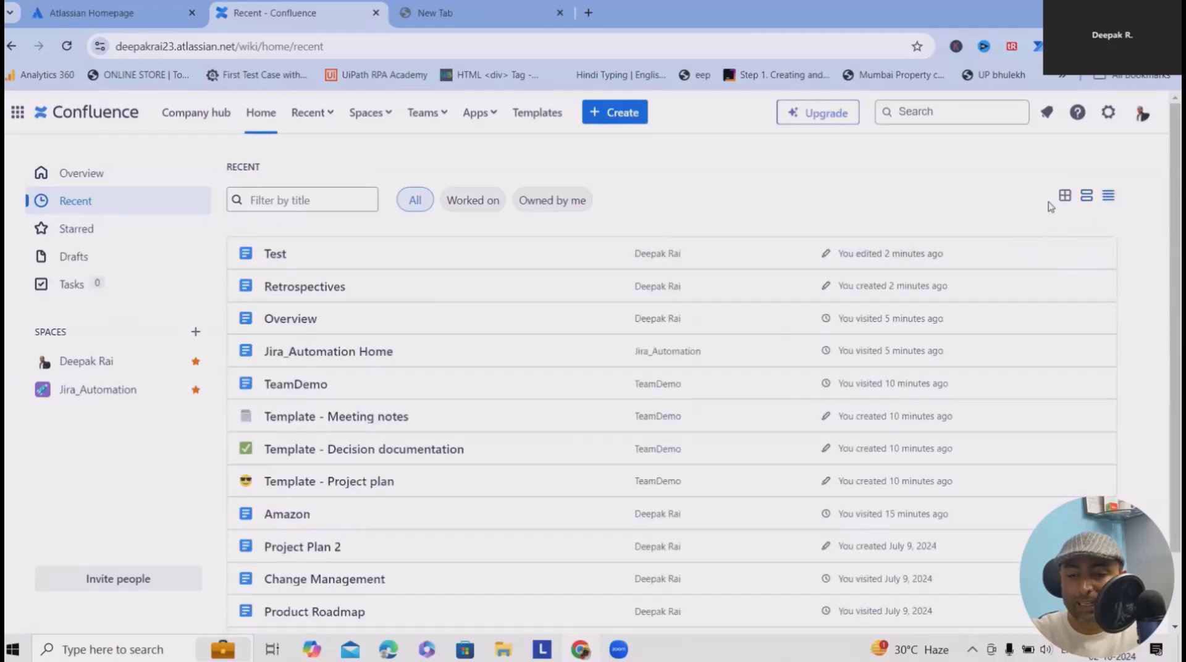
click(1065, 196)
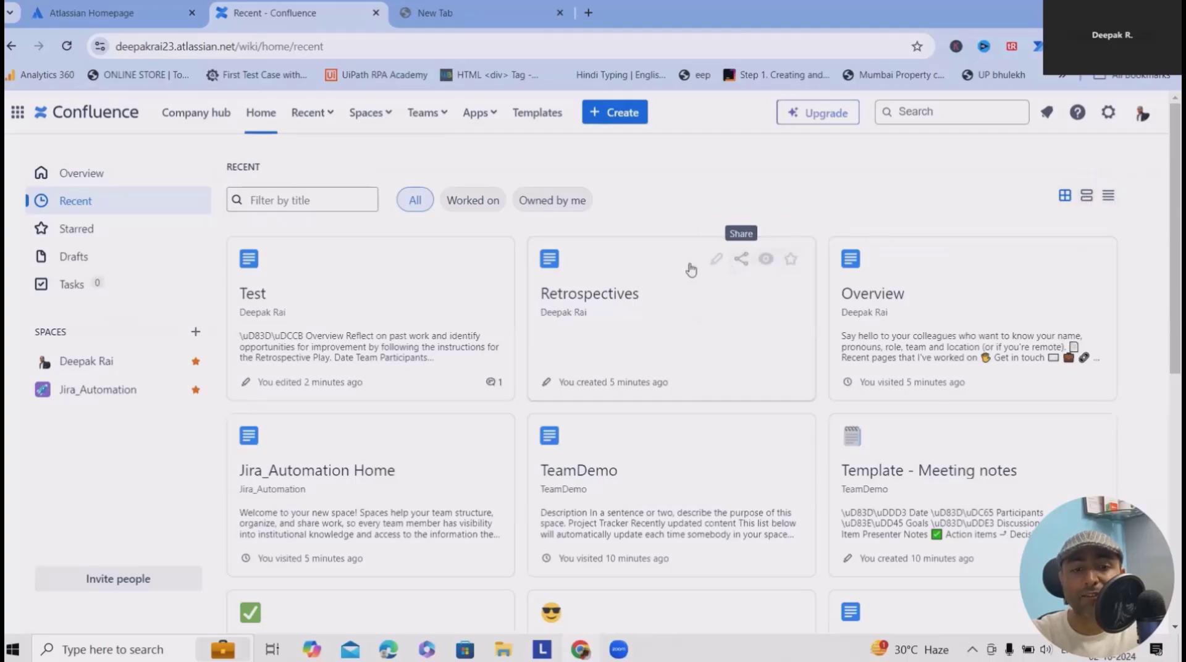
click(554, 112)
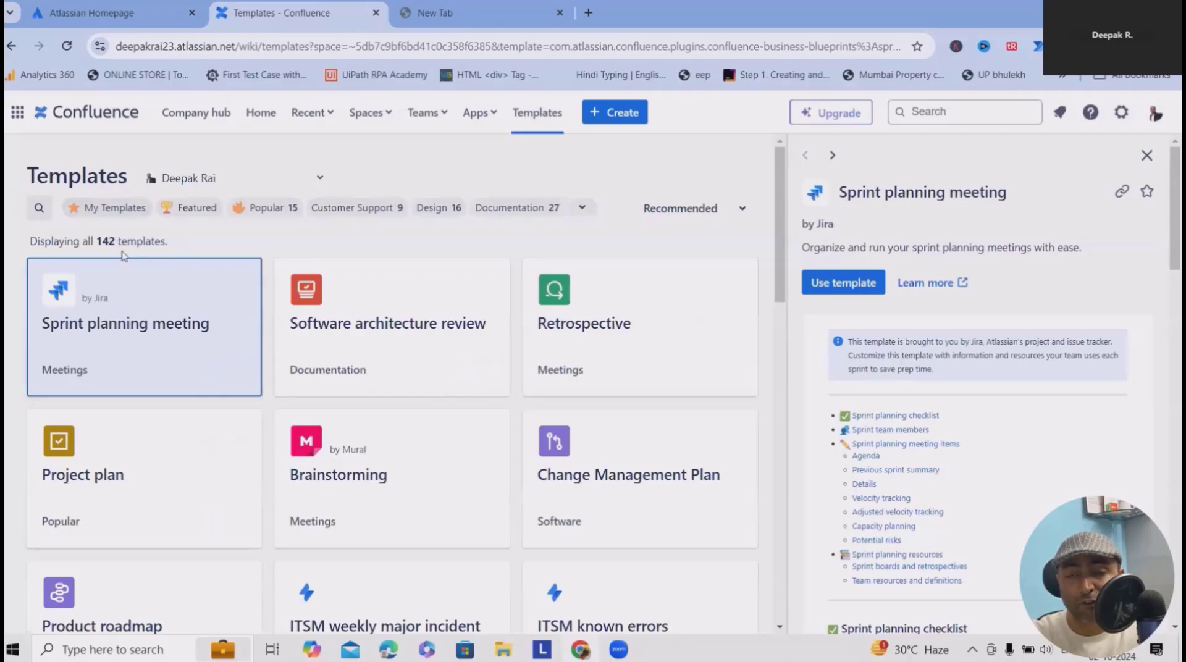
mouse_move(252, 303)
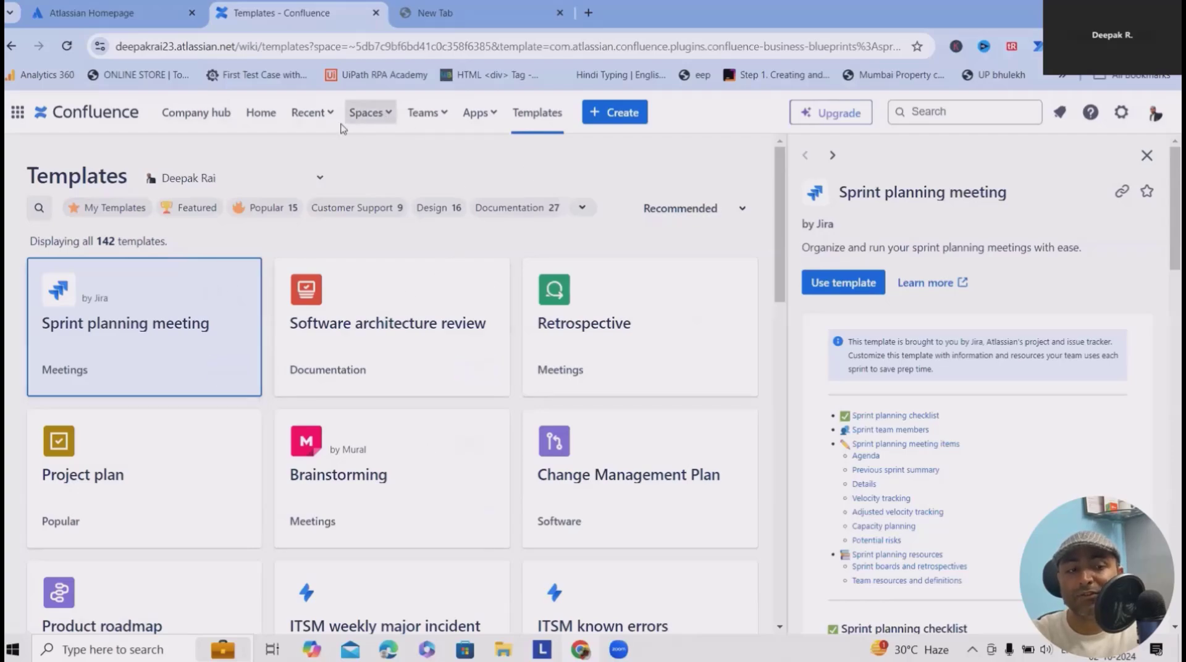
Create a new blog post draft and open the AI writing assistant in its editor
click(603, 112)
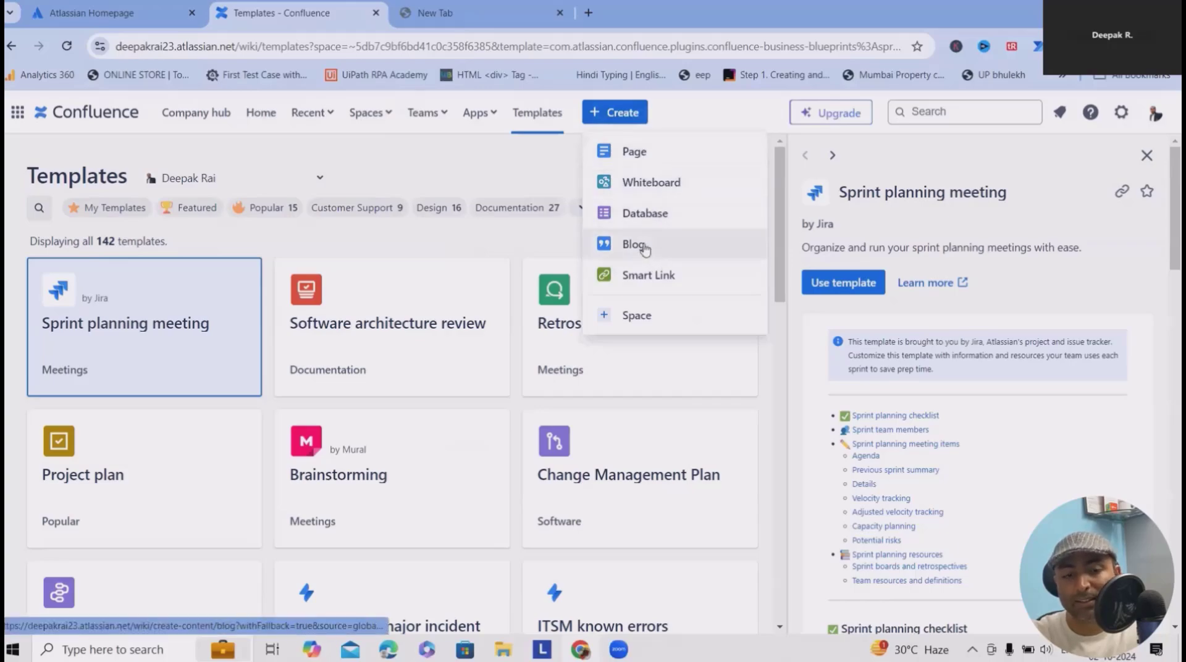
click(644, 246)
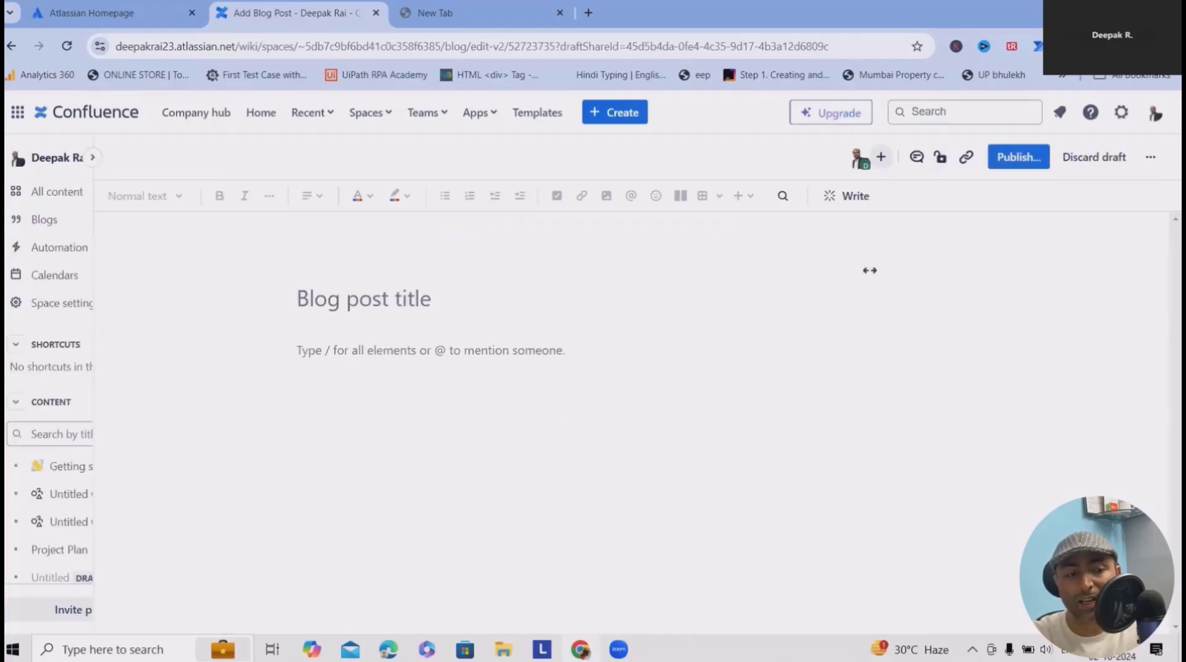
mouse_move(599, 247)
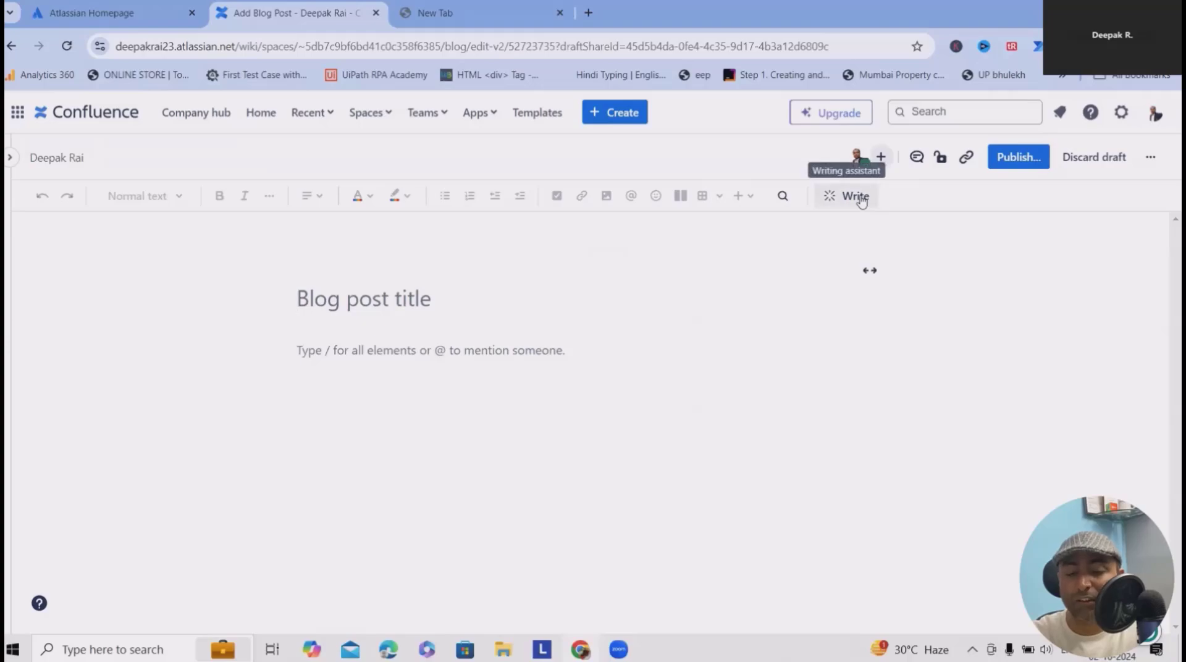
click(861, 199)
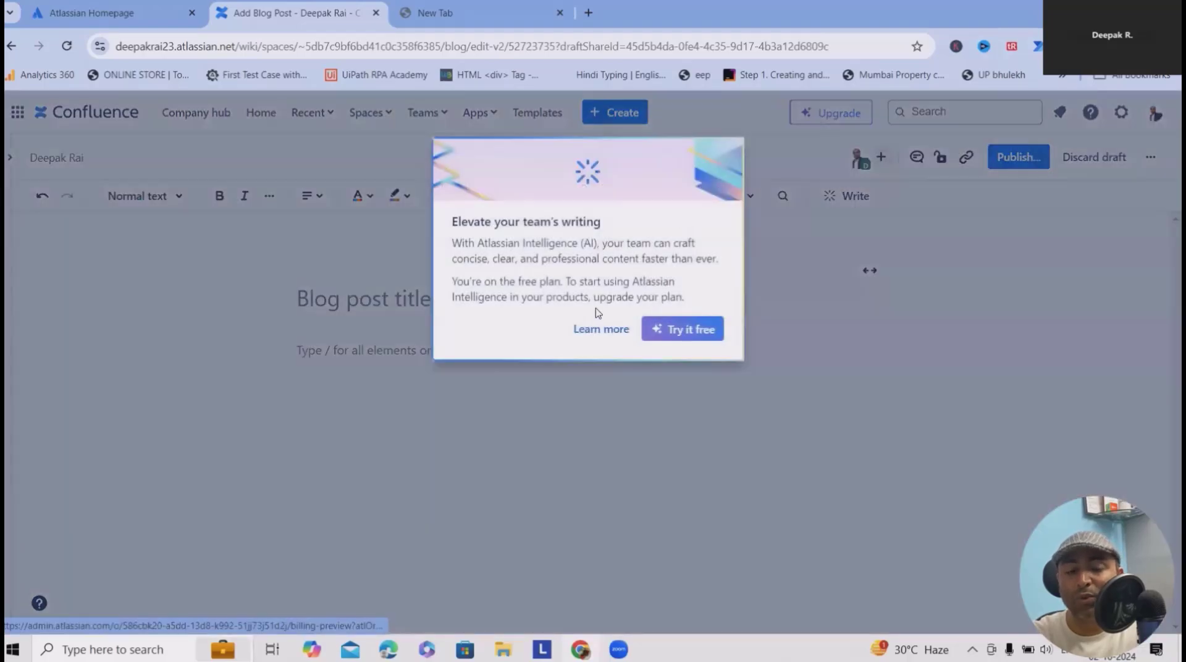